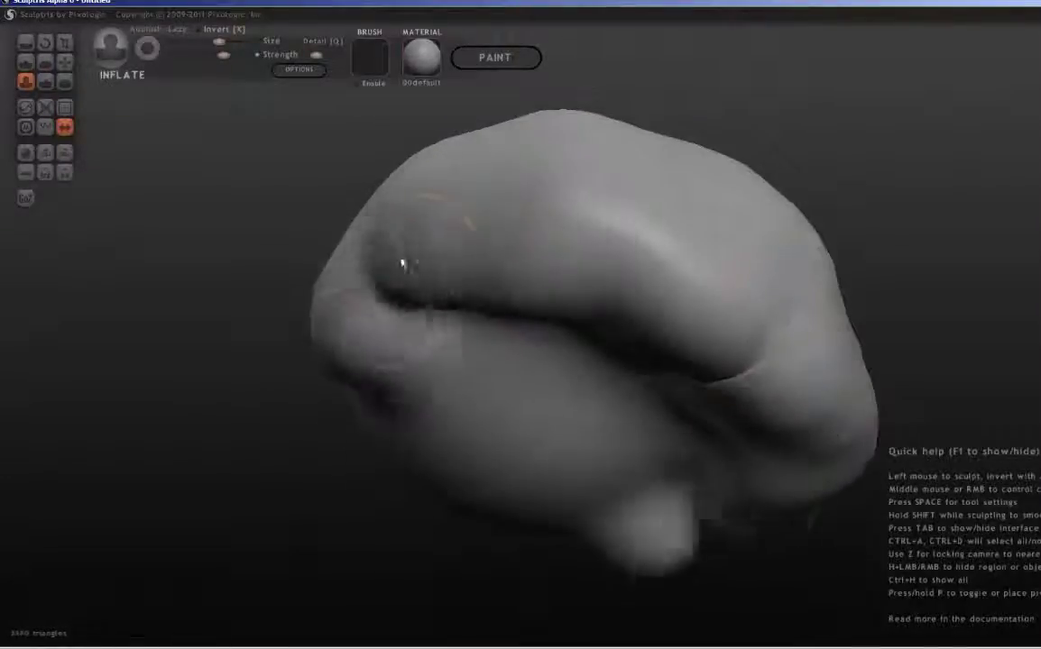
Inflate the blob's left and lower-left areas into a rounded head shape
{"action": "mouse_move", "coordinate": [308, 514]}
{"action": "middle_mouse_down"}
{"action": "mouse_move", "coordinate": [288, 502]}
{"action": "mouse_move", "coordinate": [363, 462]}
{"action": "mouse_move", "coordinate": [549, 457]}
{"action": "mouse_move", "coordinate": [722, 423]}
{"action": "mouse_move", "coordinate": [328, 441]}
{"action": "mouse_move", "coordinate": [408, 411]}
{"action": "mouse_move", "coordinate": [416, 452]}
{"action": "mouse_move", "coordinate": [443, 474]}
{"action": "mouse_move", "coordinate": [344, 277]}
{"action": "middle_mouse_up"}
{"action": "mouse_move", "coordinate": [344, 277]}
{"action": "left_mouse_down"}
{"action": "mouse_move", "coordinate": [318, 318]}
{"action": "mouse_move", "coordinate": [326, 428]}
{"action": "mouse_move", "coordinate": [364, 167]}
{"action": "left_mouse_up"}
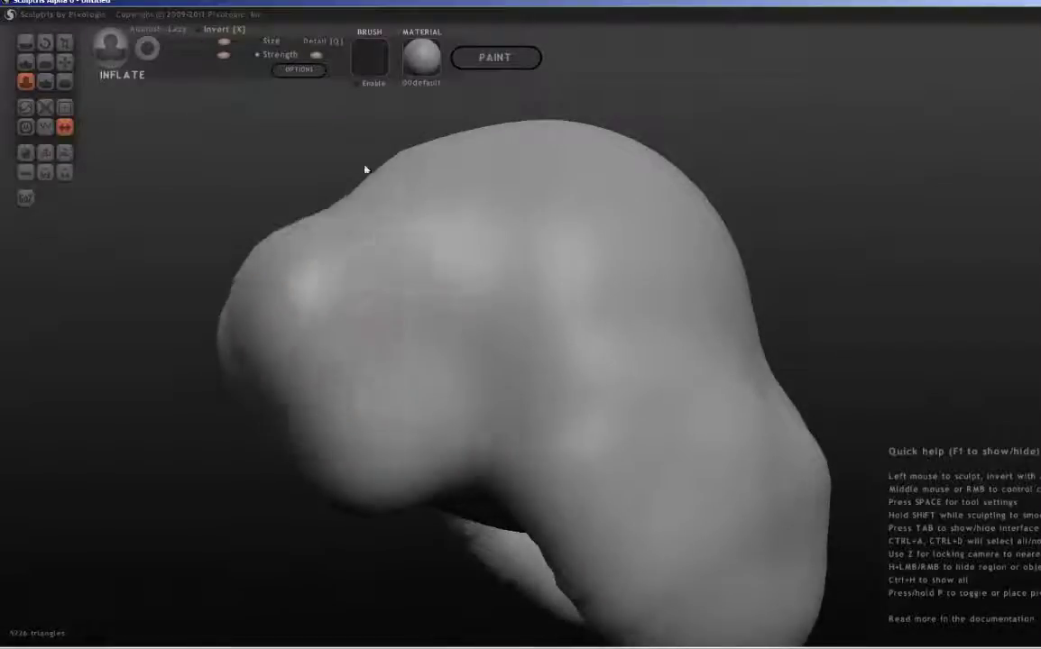
{"action": "mouse_move", "coordinate": [364, 167]}
{"action": "middle_mouse_down"}
{"action": "mouse_move", "coordinate": [469, 353]}
{"action": "mouse_move", "coordinate": [550, 376]}
{"action": "mouse_move", "coordinate": [616, 415]}
{"action": "mouse_move", "coordinate": [455, 348]}
{"action": "mouse_move", "coordinate": [483, 344]}
{"action": "mouse_move", "coordinate": [419, 302]}
{"action": "mouse_move", "coordinate": [381, 338]}
{"action": "middle_mouse_up"}
{"action": "left_click_drag", "start_coordinate": [381, 338], "coordinate": [195, 453]}
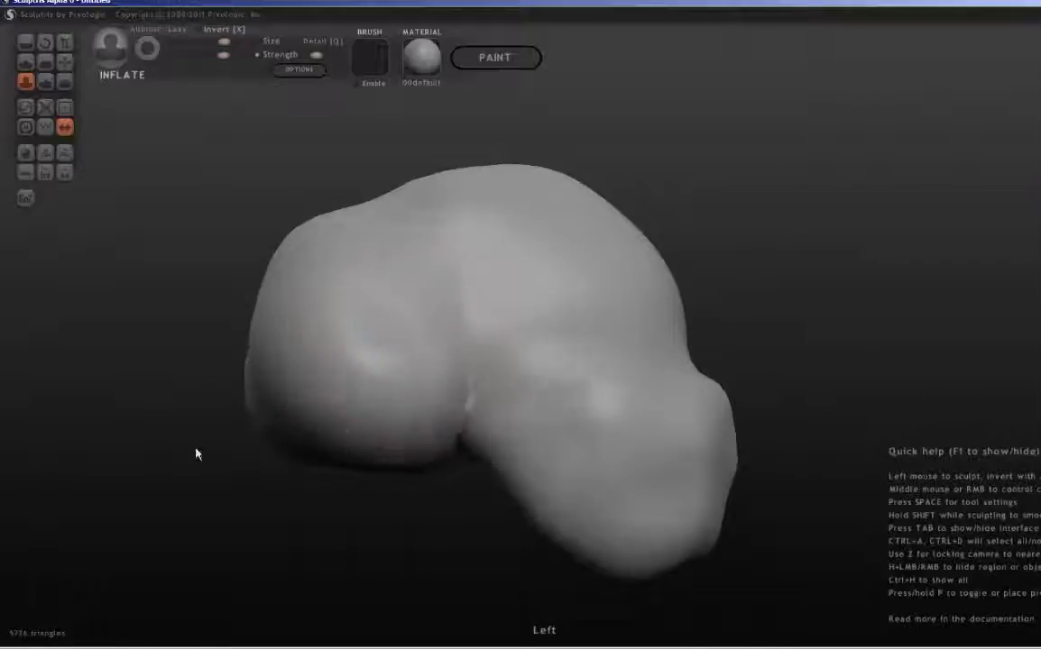
{"action": "mouse_move", "coordinate": [194, 453]}
{"action": "middle_mouse_down"}
{"action": "mouse_move", "coordinate": [328, 204]}
{"action": "mouse_move", "coordinate": [386, 476]}
{"action": "middle_mouse_up"}
{"action": "left_click_drag", "start_coordinate": [385, 475], "coordinate": [275, 460]}
{"action": "mouse_move", "coordinate": [275, 459]}
{"action": "middle_mouse_down"}
{"action": "mouse_move", "coordinate": [259, 406]}
{"action": "mouse_move", "coordinate": [242, 121]}
{"action": "middle_mouse_up"}
{"action": "left_click_drag", "start_coordinate": [242, 121], "coordinate": [302, 275]}
{"action": "mouse_move", "coordinate": [302, 275]}
{"action": "middle_mouse_down"}
{"action": "mouse_move", "coordinate": [473, 521]}
{"action": "mouse_move", "coordinate": [359, 473]}
{"action": "mouse_move", "coordinate": [534, 456]}
{"action": "middle_mouse_up"}
Carve a wavy mouth crease across the lower front of the head
{"action": "scroll", "coordinate": [534, 456], "scroll_direction": "up", "scroll_amount": 4}
{"action": "mouse_move", "coordinate": [520, 578]}
{"action": "left_mouse_down"}
{"action": "mouse_move", "coordinate": [593, 557]}
{"action": "mouse_move", "coordinate": [581, 544]}
{"action": "left_mouse_up"}
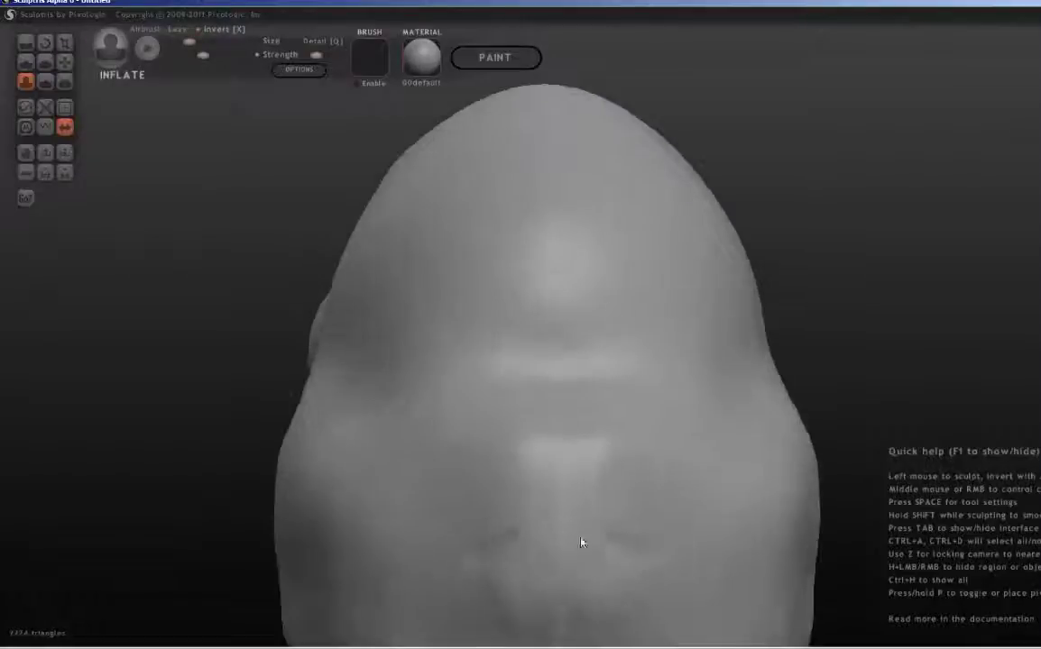
{"action": "middle_click_drag", "start_coordinate": [581, 543], "coordinate": [595, 572]}
{"action": "mouse_move", "coordinate": [594, 572]}
{"action": "left_mouse_down"}
{"action": "mouse_move", "coordinate": [698, 536]}
{"action": "mouse_move", "coordinate": [520, 497]}
{"action": "left_mouse_up"}
{"action": "middle_click_drag", "start_coordinate": [520, 497], "coordinate": [818, 558]}
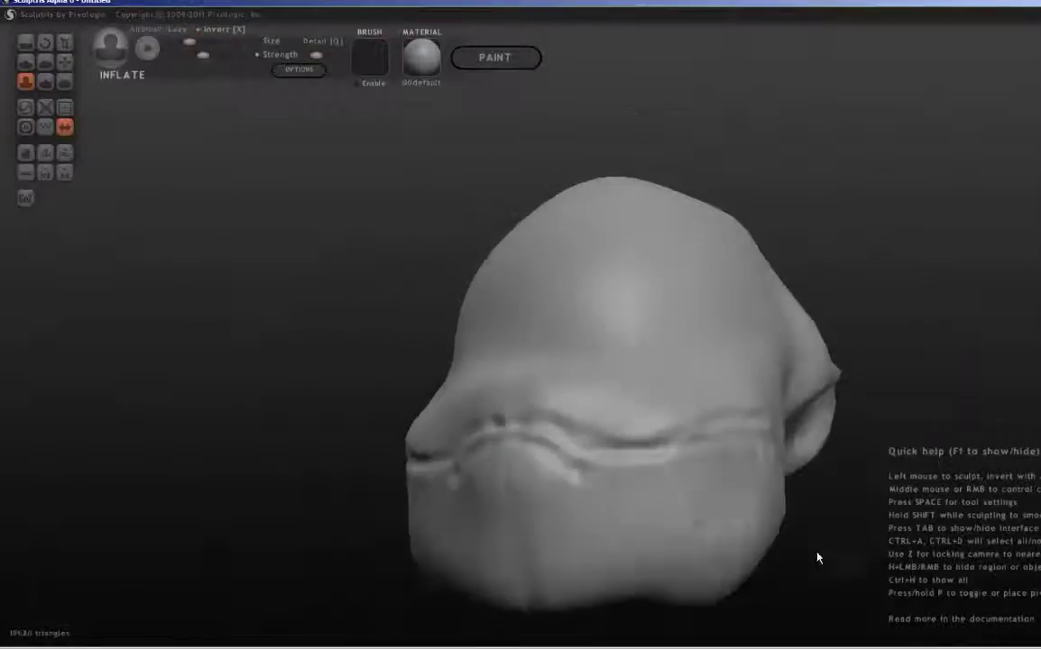
{"action": "mouse_move", "coordinate": [817, 557]}
{"action": "left_mouse_down"}
{"action": "mouse_move", "coordinate": [641, 476]}
{"action": "mouse_move", "coordinate": [738, 541]}
{"action": "left_mouse_up"}
{"action": "mouse_move", "coordinate": [739, 541]}
{"action": "middle_mouse_down"}
{"action": "mouse_move", "coordinate": [496, 428]}
{"action": "mouse_move", "coordinate": [608, 557]}
{"action": "mouse_move", "coordinate": [537, 488]}
{"action": "middle_mouse_up"}
Cut the lip lines with Crease, then puff them up with Inflate
{"action": "key", "text": "c"}
{"action": "scroll", "coordinate": [848, 363], "scroll_direction": "up", "scroll_amount": 5}
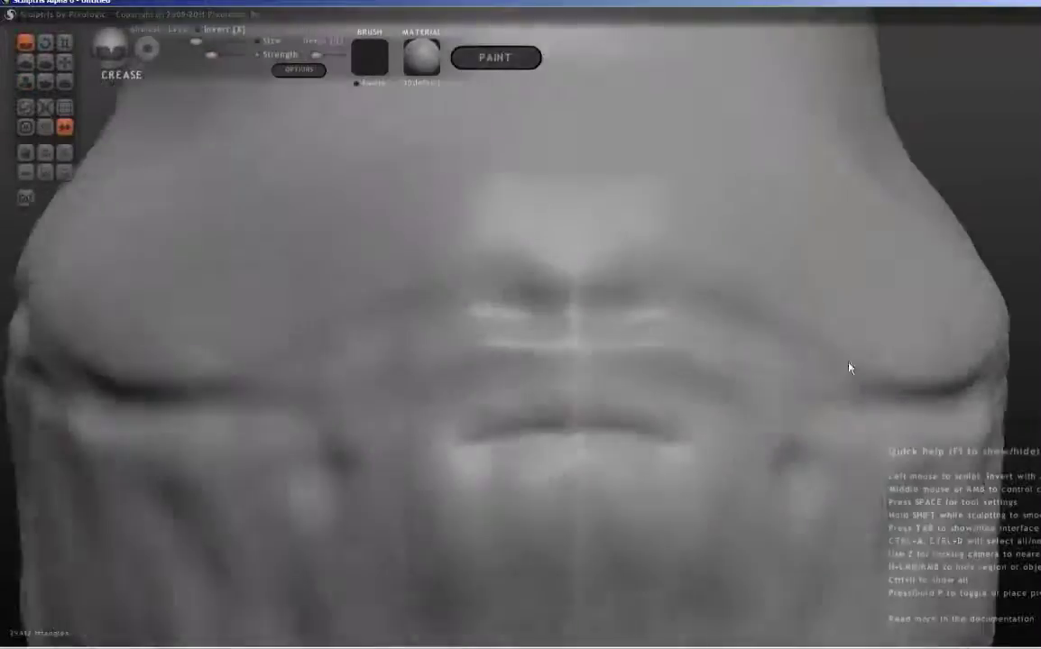
{"action": "scroll", "coordinate": [490, 452], "scroll_direction": "up", "scroll_amount": 3}
{"action": "key", "text": "i"}
{"action": "mouse_move", "coordinate": [645, 516]}
{"action": "left_mouse_down"}
{"action": "mouse_move", "coordinate": [495, 432]}
{"action": "mouse_move", "coordinate": [688, 496]}
{"action": "left_mouse_up"}
{"action": "mouse_move", "coordinate": [687, 496]}
{"action": "middle_mouse_down"}
{"action": "mouse_move", "coordinate": [548, 425]}
{"action": "mouse_move", "coordinate": [359, 515]}
{"action": "mouse_move", "coordinate": [710, 495]}
{"action": "mouse_move", "coordinate": [751, 545]}
{"action": "middle_mouse_up"}
Zoom in and out and orbit the head to a three-quarter view of the jaw
{"action": "scroll", "coordinate": [701, 472], "scroll_direction": "down", "scroll_amount": 5}
{"action": "scroll", "coordinate": [631, 352], "scroll_direction": "down", "scroll_amount": 3}
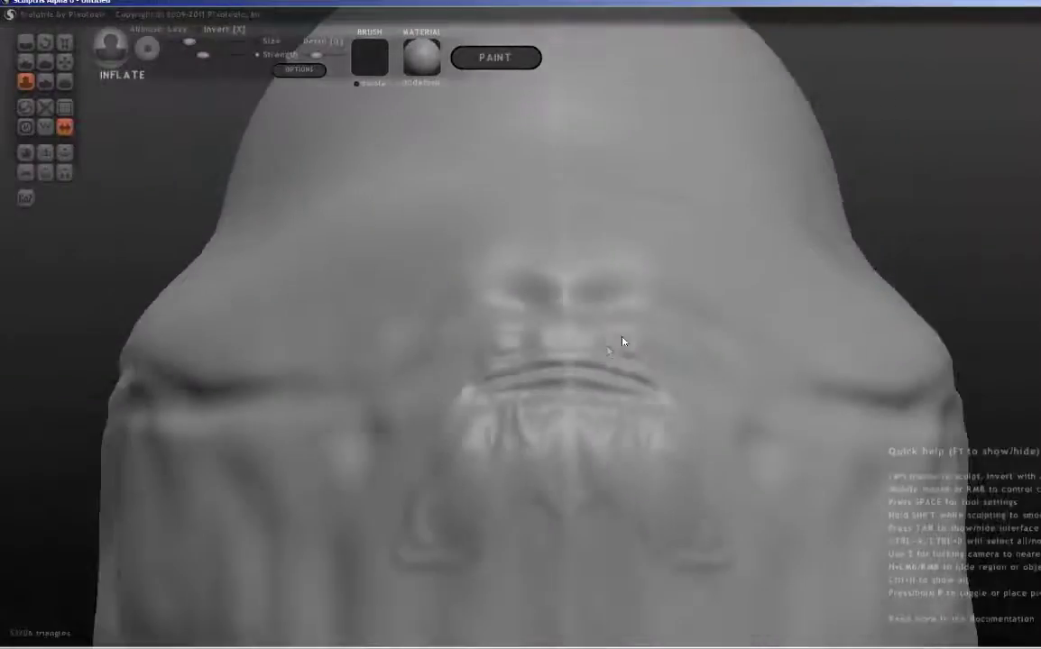
{"action": "scroll", "coordinate": [650, 437], "scroll_direction": "down", "scroll_amount": 3}
{"action": "scroll", "coordinate": [650, 436], "scroll_direction": "up", "scroll_amount": 4}
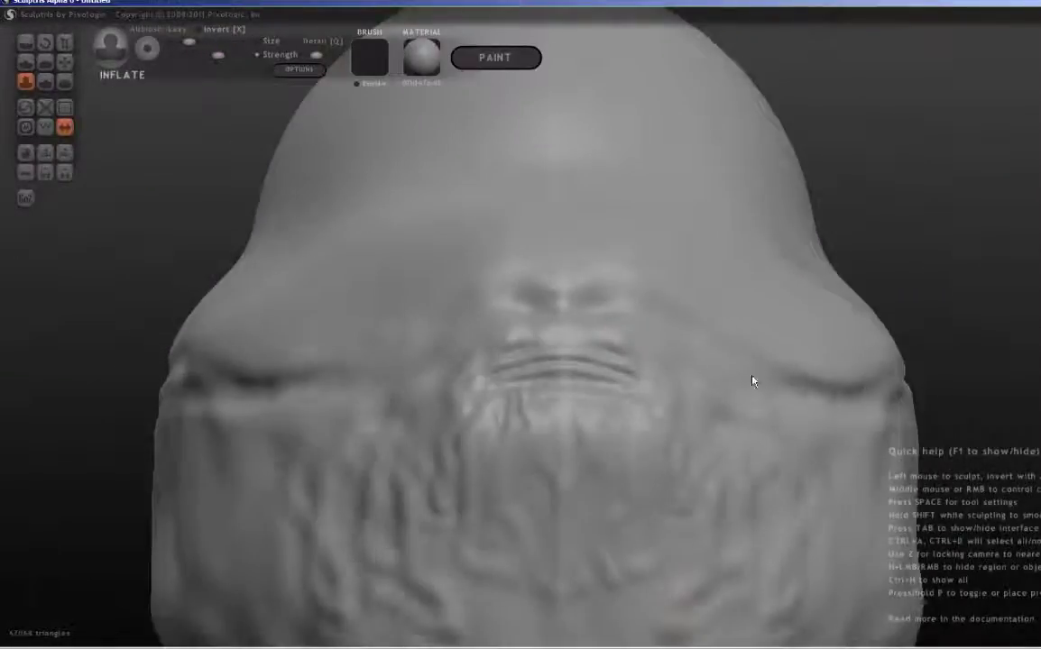
{"action": "scroll", "coordinate": [820, 566], "scroll_direction": "down", "scroll_amount": 3}
{"action": "scroll", "coordinate": [583, 576], "scroll_direction": "up", "scroll_amount": 2}
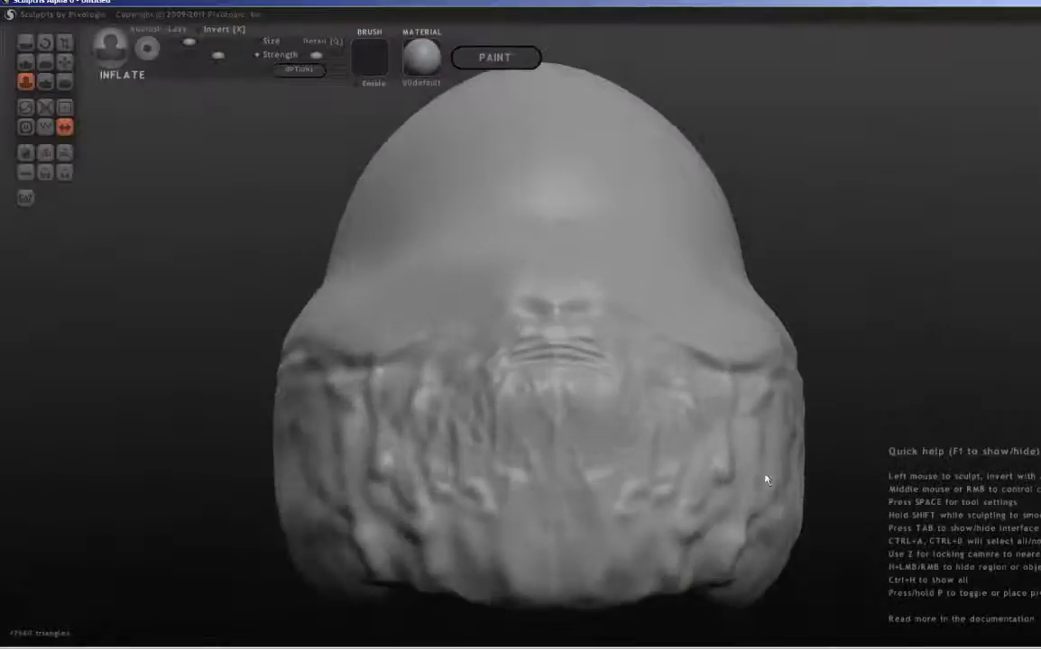
{"action": "middle_click_drag", "start_coordinate": [762, 481], "coordinate": [186, 293]}
Use Grab to pull mirrored pointed spikes down along the beard's lower edge
{"action": "key", "text": "g"}
{"action": "mouse_move", "coordinate": [285, 415]}
{"action": "middle_mouse_down"}
{"action": "mouse_move", "coordinate": [476, 546]}
{"action": "mouse_move", "coordinate": [404, 481]}
{"action": "mouse_move", "coordinate": [260, 420]}
{"action": "mouse_move", "coordinate": [426, 475]}
{"action": "middle_mouse_up"}
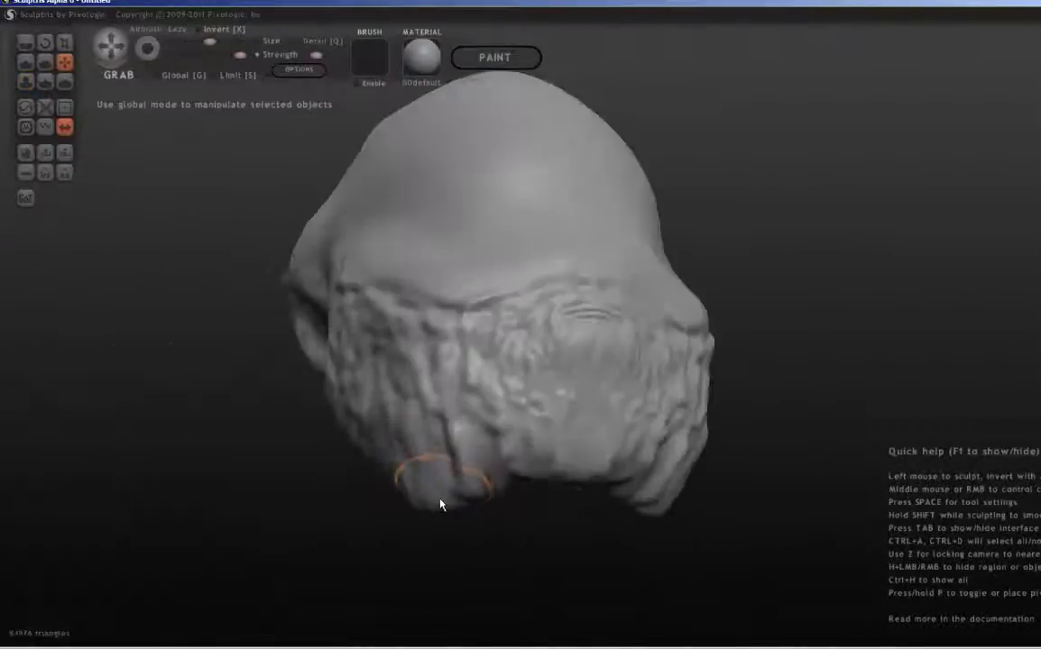
{"action": "left_click_drag", "start_coordinate": [457, 484], "coordinate": [464, 500]}
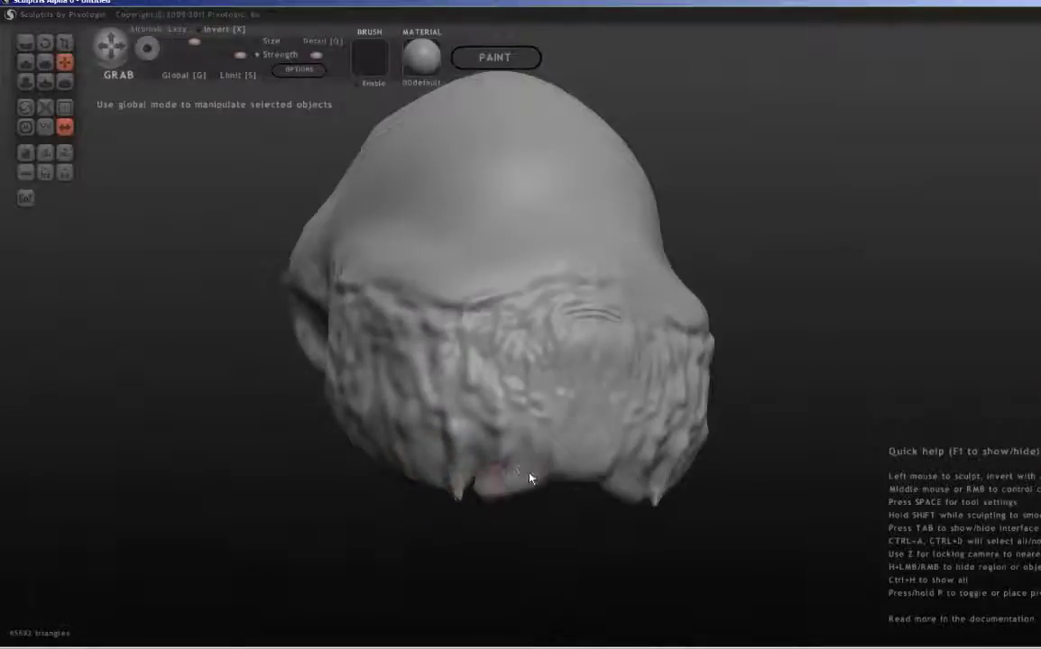
{"action": "middle_click_drag", "start_coordinate": [529, 477], "coordinate": [709, 452]}
{"action": "mouse_move", "coordinate": [734, 452]}
{"action": "left_mouse_down"}
{"action": "mouse_move", "coordinate": [687, 501]}
{"action": "mouse_move", "coordinate": [600, 479]}
{"action": "mouse_move", "coordinate": [653, 525]}
{"action": "left_mouse_up"}
{"action": "middle_click_drag", "start_coordinate": [652, 525], "coordinate": [383, 354]}
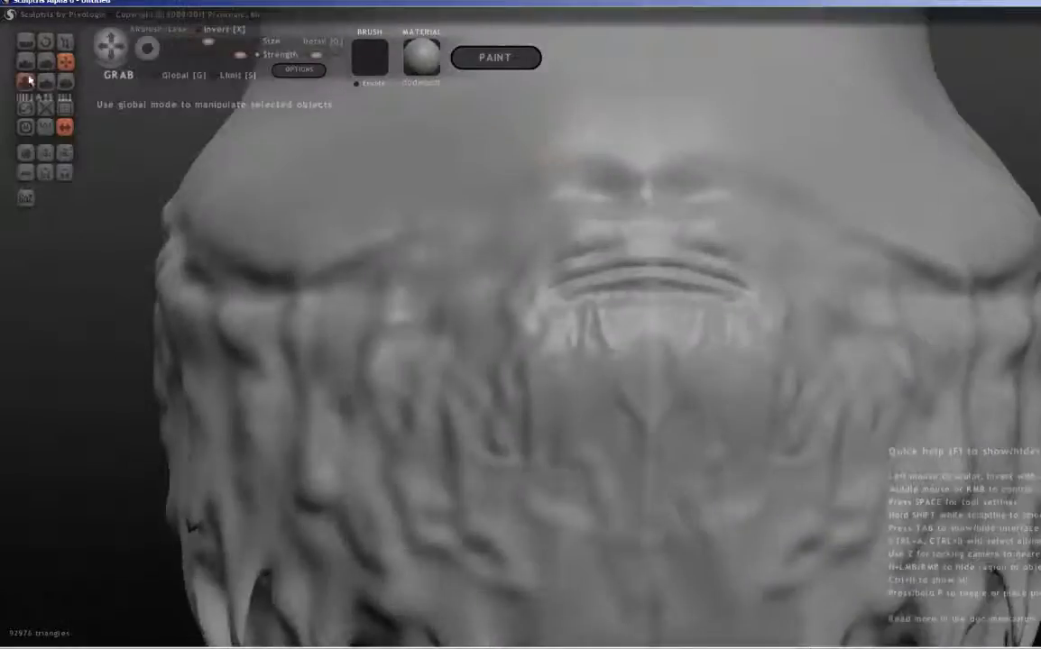
{"action": "key", "text": "c"}
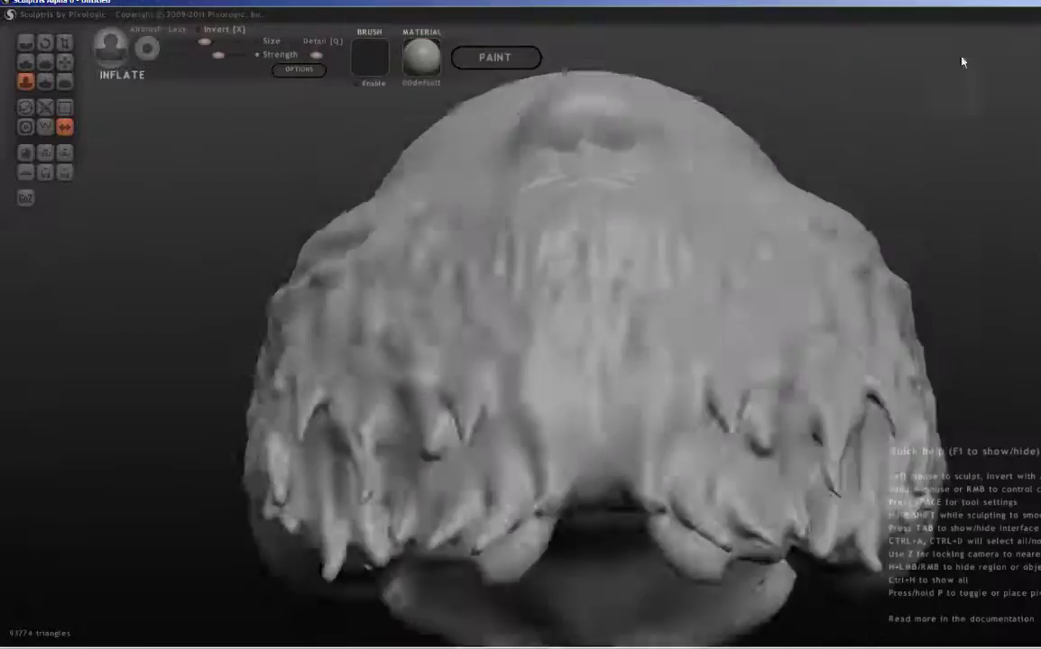
{"action": "middle_click_drag", "start_coordinate": [960, 64], "coordinate": [509, 59]}
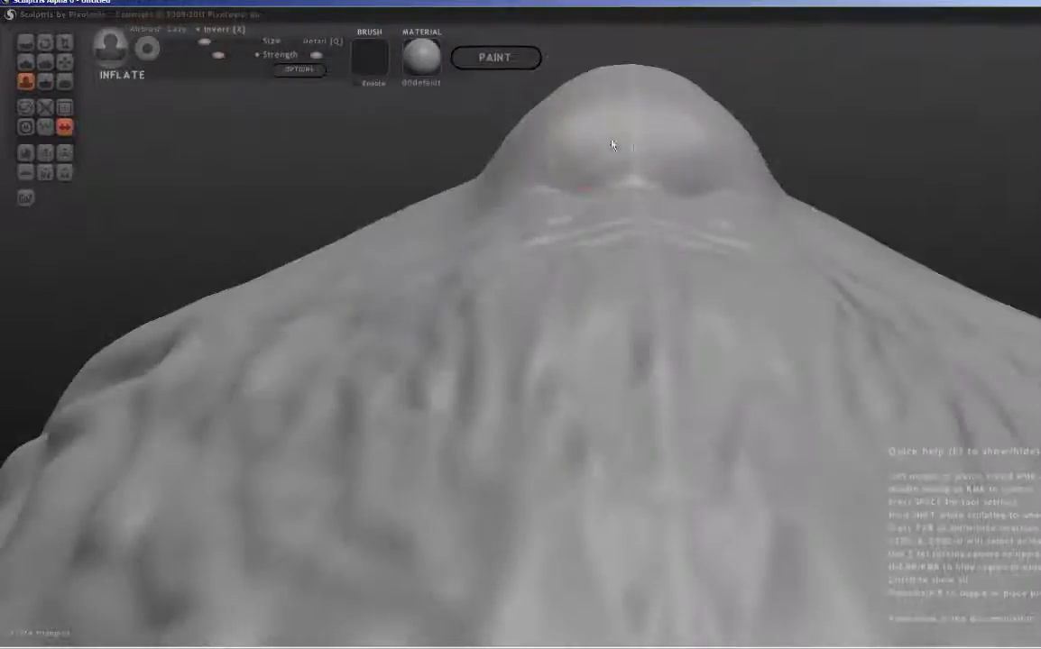
Inflate the nostrils, cheek bumps beside the mouth and a ridge under the nose
{"action": "left_click", "coordinate": [588, 136]}
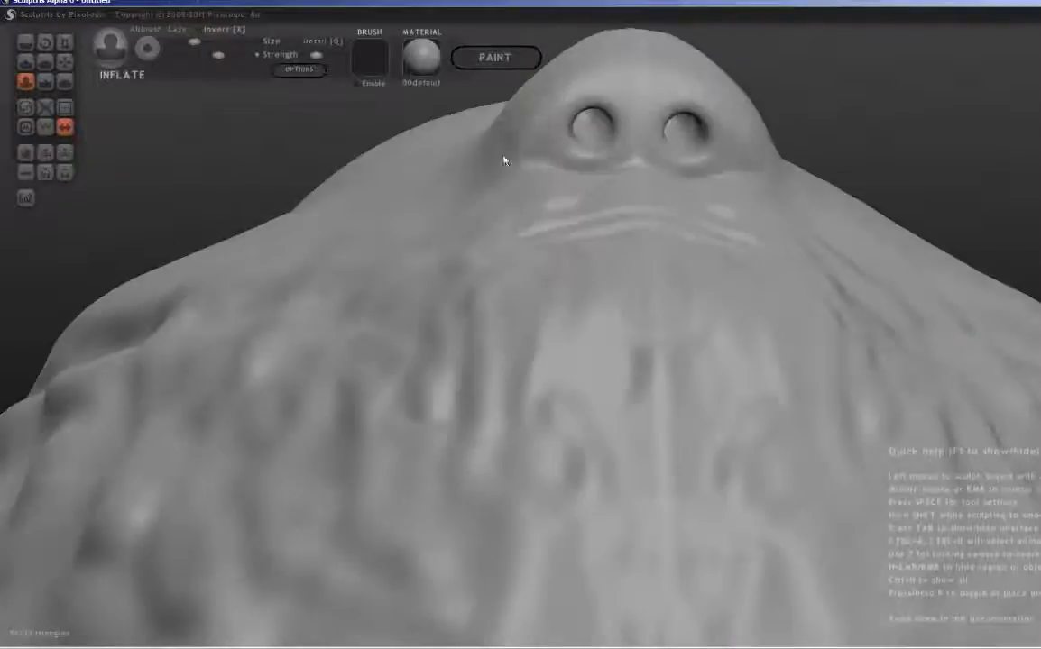
{"action": "mouse_move", "coordinate": [504, 158]}
{"action": "left_mouse_down"}
{"action": "mouse_move", "coordinate": [550, 100]}
{"action": "mouse_move", "coordinate": [630, 42]}
{"action": "mouse_move", "coordinate": [533, 136]}
{"action": "left_mouse_up"}
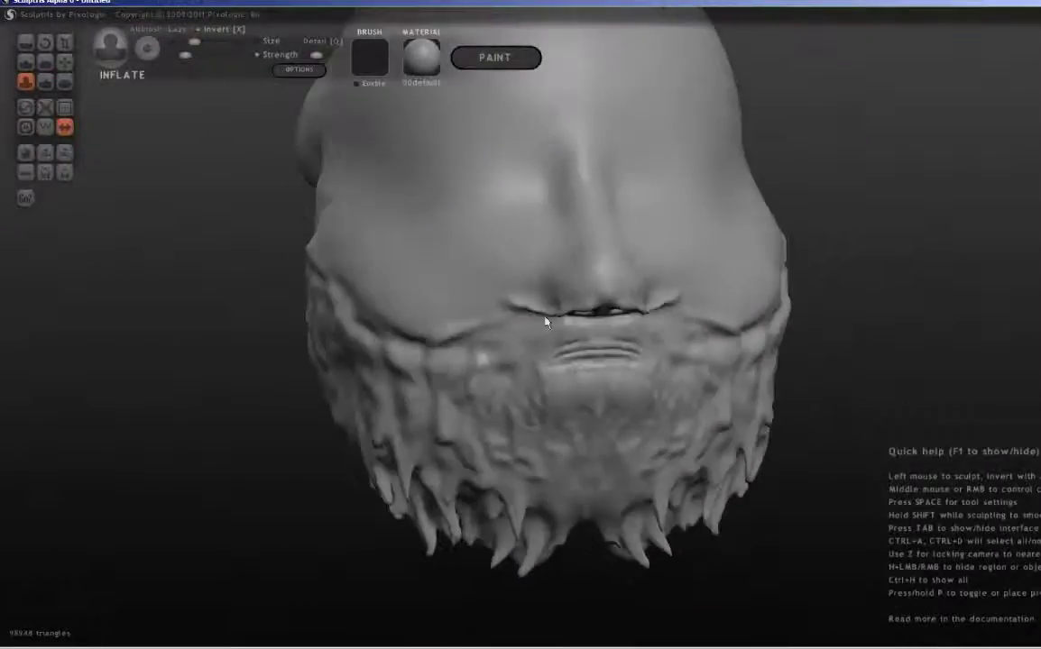
{"action": "left_click", "coordinate": [491, 358]}
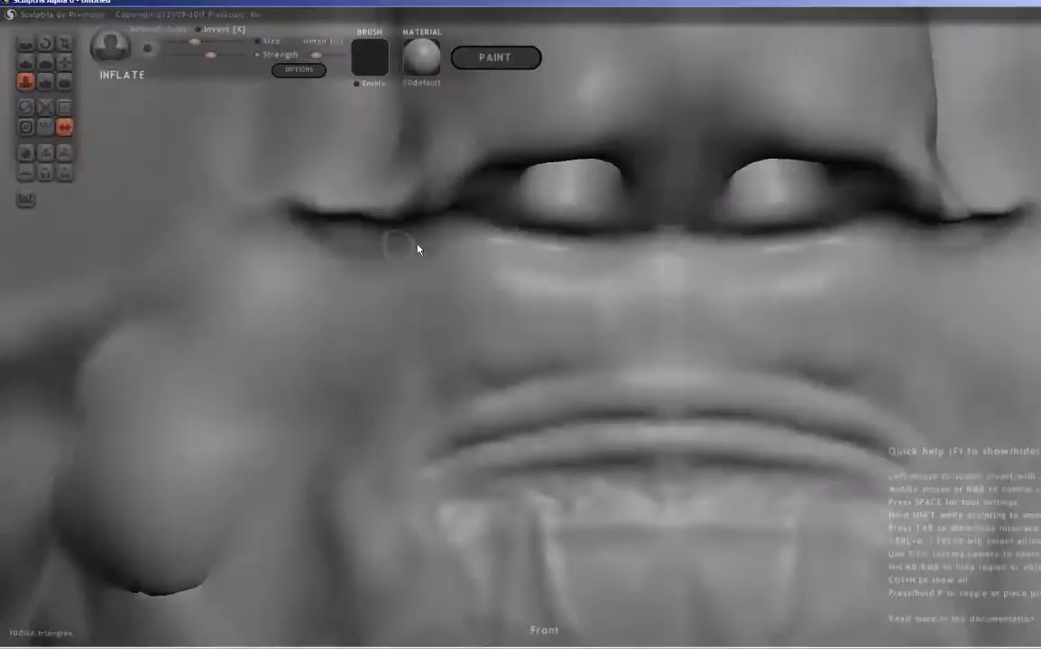
{"action": "mouse_move", "coordinate": [418, 249]}
{"action": "left_mouse_down"}
{"action": "mouse_move", "coordinate": [309, 234]}
{"action": "mouse_move", "coordinate": [325, 242]}
{"action": "mouse_move", "coordinate": [267, 272]}
{"action": "mouse_move", "coordinate": [276, 239]}
{"action": "mouse_move", "coordinate": [360, 198]}
{"action": "mouse_move", "coordinate": [320, 267]}
{"action": "mouse_move", "coordinate": [371, 321]}
{"action": "mouse_move", "coordinate": [347, 287]}
{"action": "mouse_move", "coordinate": [408, 233]}
{"action": "left_mouse_up"}
Grab the fold under the nose down into drooping moustache flaps
{"action": "key", "text": "g"}
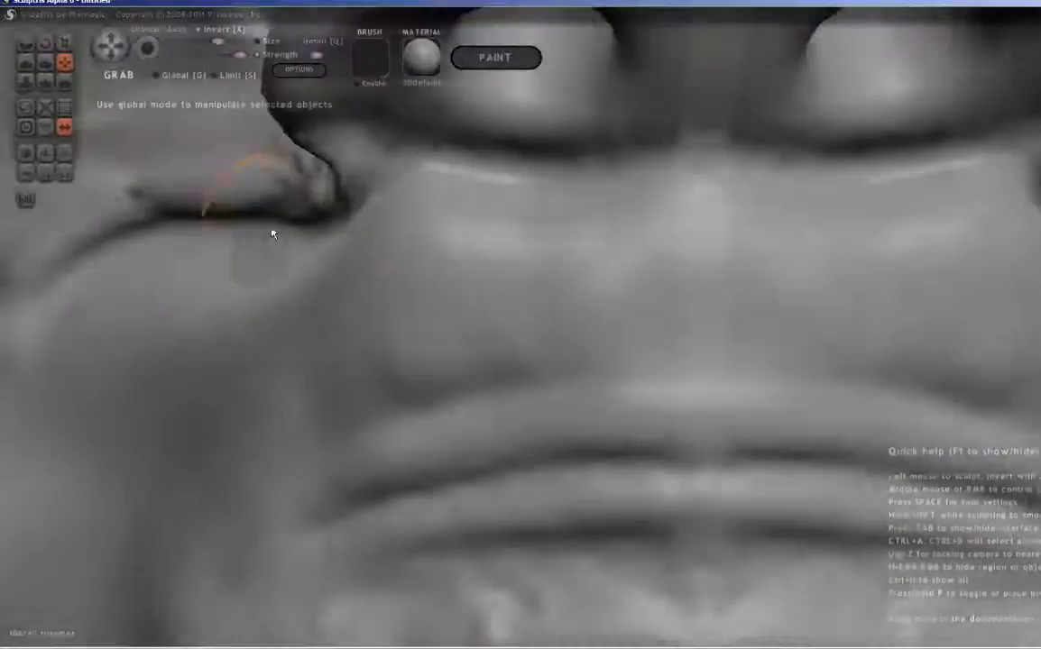
{"action": "left_click_drag", "start_coordinate": [272, 234], "coordinate": [292, 190]}
{"action": "right_click_drag", "start_coordinate": [292, 191], "coordinate": [391, 251]}
{"action": "key", "text": "i"}
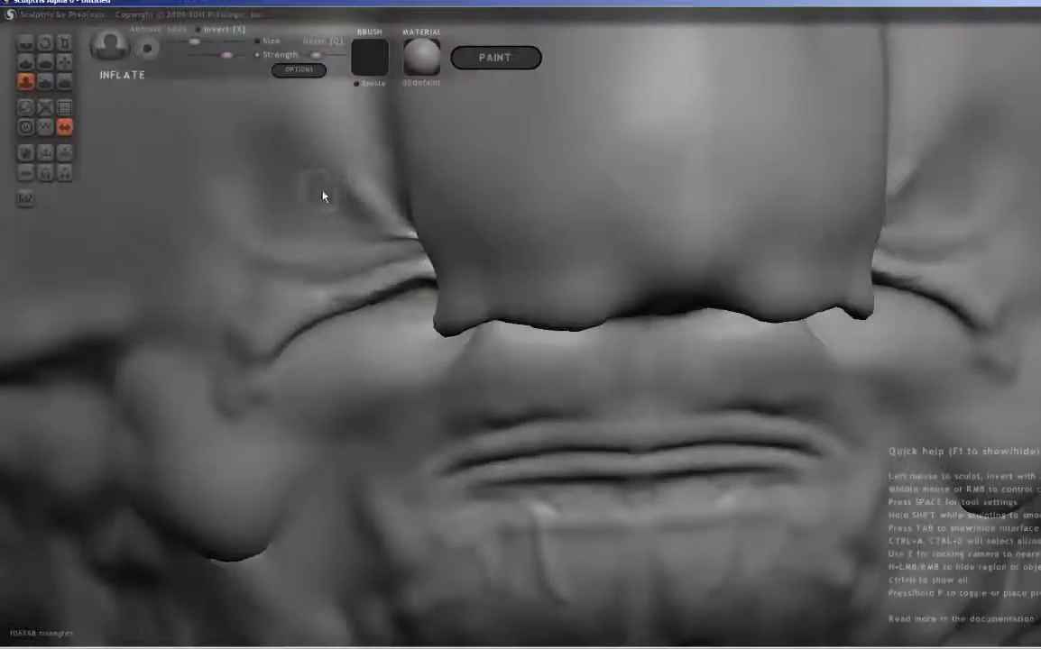
{"action": "right_click_drag", "start_coordinate": [249, 233], "coordinate": [436, 302]}
Swell both cheeks and raise a brow ridge above each eye
{"action": "mouse_move", "coordinate": [230, 213]}
{"action": "left_mouse_down"}
{"action": "mouse_move", "coordinate": [423, 293]}
{"action": "mouse_move", "coordinate": [414, 309]}
{"action": "mouse_move", "coordinate": [242, 258]}
{"action": "left_mouse_up"}
{"action": "scroll", "coordinate": [704, 133], "scroll_direction": "down", "scroll_amount": 3}
{"action": "right_click_drag", "start_coordinate": [704, 133], "coordinate": [634, 179]}
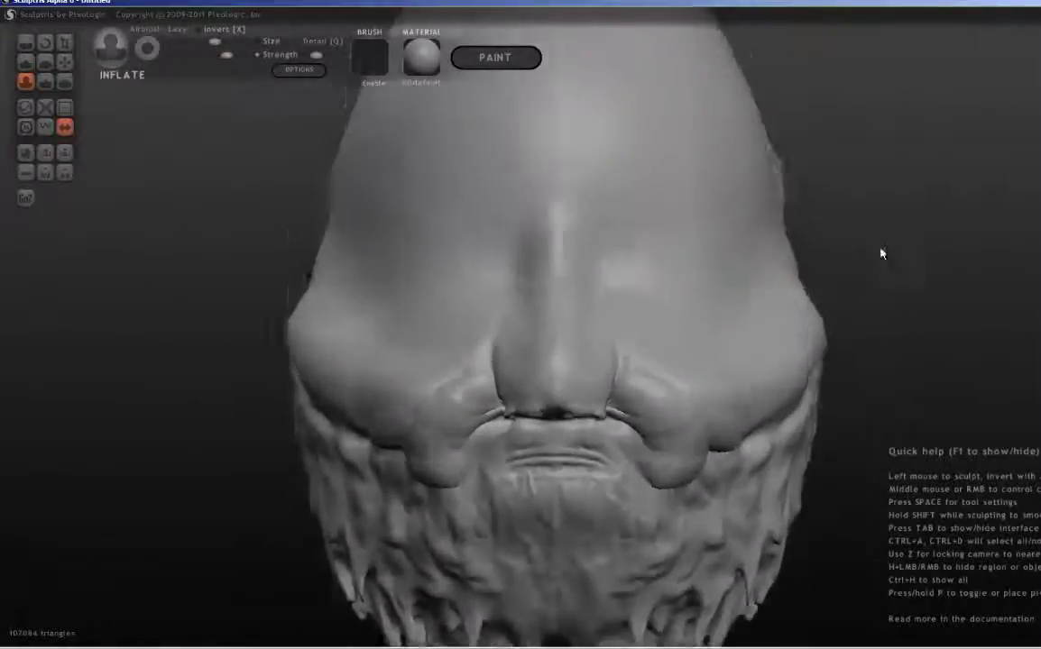
{"action": "scroll", "coordinate": [634, 179], "scroll_direction": "up", "scroll_amount": 2}
{"action": "mouse_move", "coordinate": [634, 178]}
{"action": "left_mouse_down"}
{"action": "mouse_move", "coordinate": [799, 174]}
{"action": "mouse_move", "coordinate": [316, 185]}
{"action": "left_mouse_up"}
Carve and deepen both eye sockets with symmetric Inflate strokes
{"action": "right_click_drag", "start_coordinate": [315, 186], "coordinate": [743, 209]}
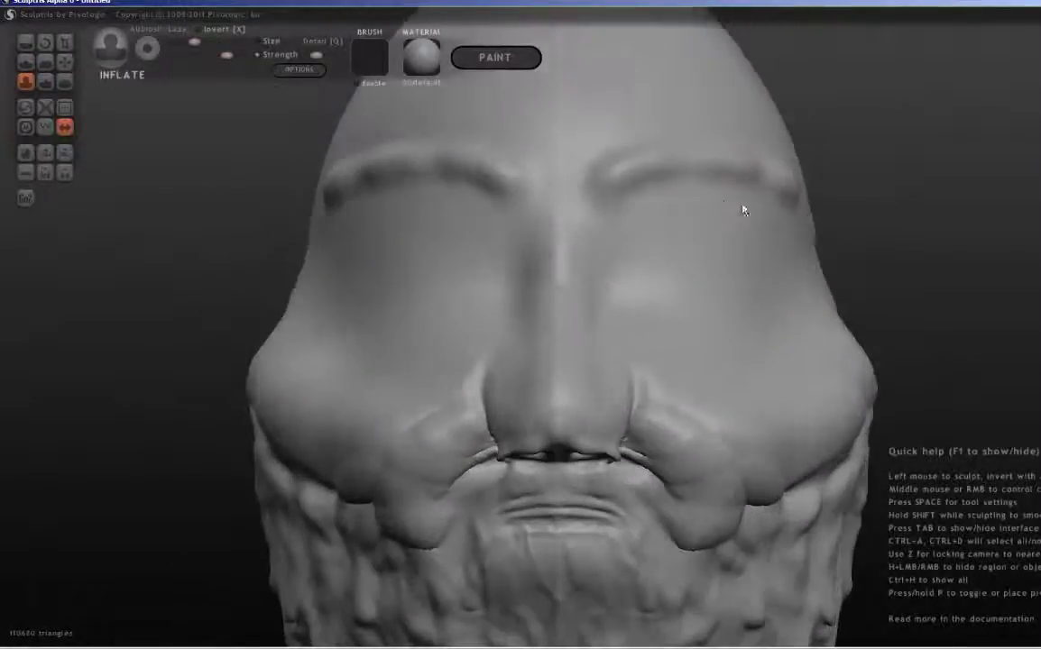
{"action": "scroll", "coordinate": [693, 214], "scroll_direction": "up", "scroll_amount": 2}
{"action": "left_click_drag", "start_coordinate": [693, 214], "coordinate": [342, 256]}
{"action": "scroll", "coordinate": [639, 224], "scroll_direction": "up", "scroll_amount": 2}
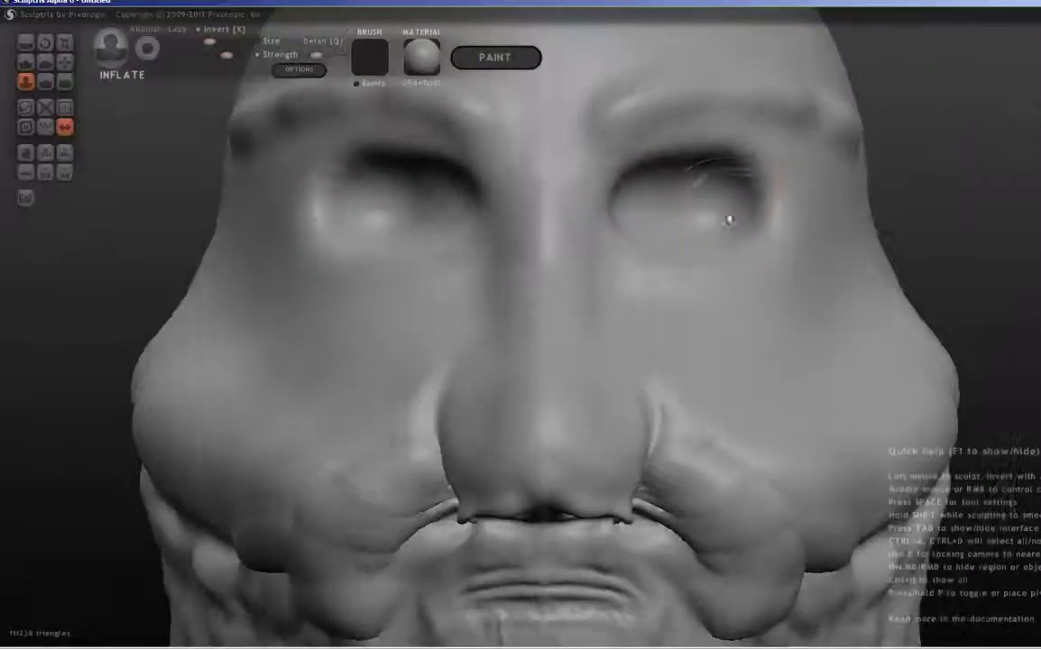
{"action": "scroll", "coordinate": [730, 220], "scroll_direction": "up", "scroll_amount": 3}
{"action": "scroll", "coordinate": [722, 198], "scroll_direction": "down", "scroll_amount": 3}
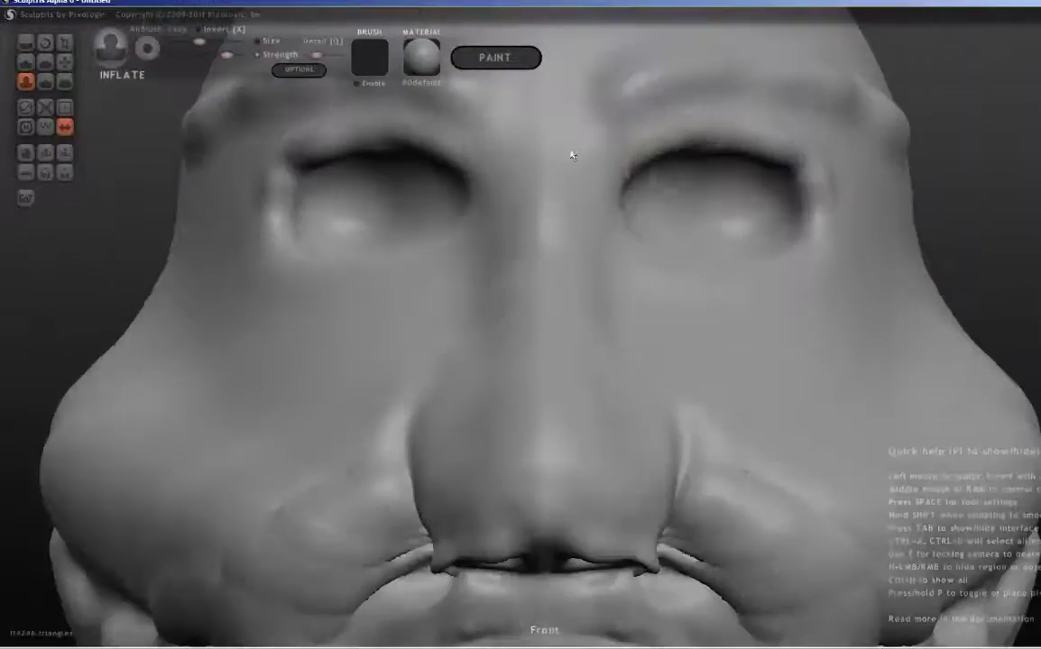
{"action": "scroll", "coordinate": [569, 155], "scroll_direction": "up", "scroll_amount": 3}
Sculpt lower-lid ridges and creases at the outer corner of the eye
{"action": "mouse_move", "coordinate": [896, 246]}
{"action": "left_mouse_down"}
{"action": "mouse_move", "coordinate": [666, 278]}
{"action": "mouse_move", "coordinate": [845, 271]}
{"action": "left_mouse_up"}
{"action": "mouse_move", "coordinate": [995, 310]}
{"action": "left_mouse_down"}
{"action": "mouse_move", "coordinate": [678, 288]}
{"action": "mouse_move", "coordinate": [697, 291]}
{"action": "mouse_move", "coordinate": [586, 271]}
{"action": "left_mouse_up"}
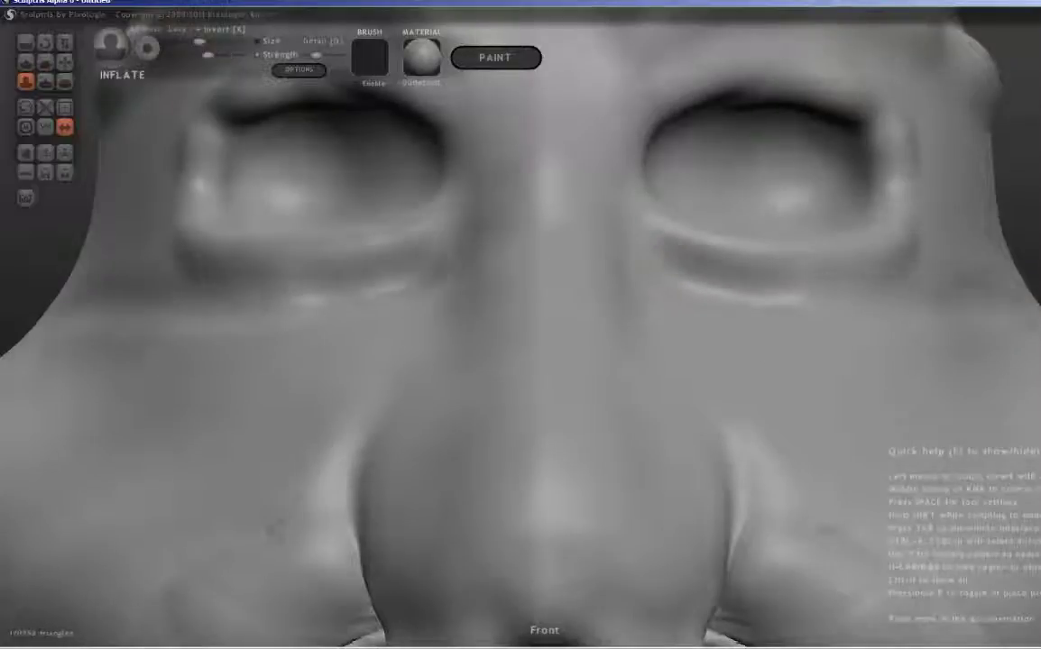
{"action": "mouse_move", "coordinate": [685, 271]}
{"action": "right_mouse_down"}
{"action": "mouse_move", "coordinate": [787, 301]}
{"action": "mouse_move", "coordinate": [876, 400]}
{"action": "mouse_move", "coordinate": [731, 457]}
{"action": "mouse_move", "coordinate": [646, 462]}
{"action": "mouse_move", "coordinate": [461, 136]}
{"action": "mouse_move", "coordinate": [896, 178]}
{"action": "mouse_move", "coordinate": [815, 290]}
{"action": "mouse_move", "coordinate": [883, 244]}
{"action": "right_mouse_up"}
{"action": "scroll", "coordinate": [858, 183], "scroll_direction": "down", "scroll_amount": 3}
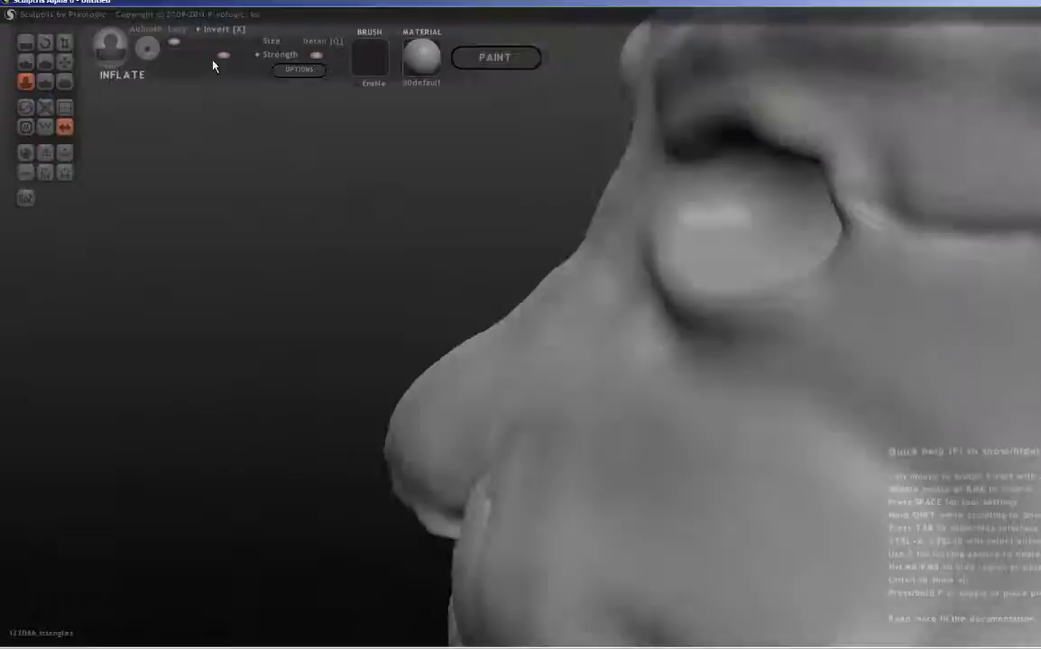
{"action": "mouse_move", "coordinate": [853, 218]}
{"action": "left_mouse_down"}
{"action": "mouse_move", "coordinate": [976, 290]}
{"action": "mouse_move", "coordinate": [869, 211]}
{"action": "mouse_move", "coordinate": [857, 257]}
{"action": "left_mouse_up"}
Orbit around the head to check the eyes, nose and cheeks from several angles
{"action": "right_click_drag", "start_coordinate": [857, 256], "coordinate": [586, 307]}
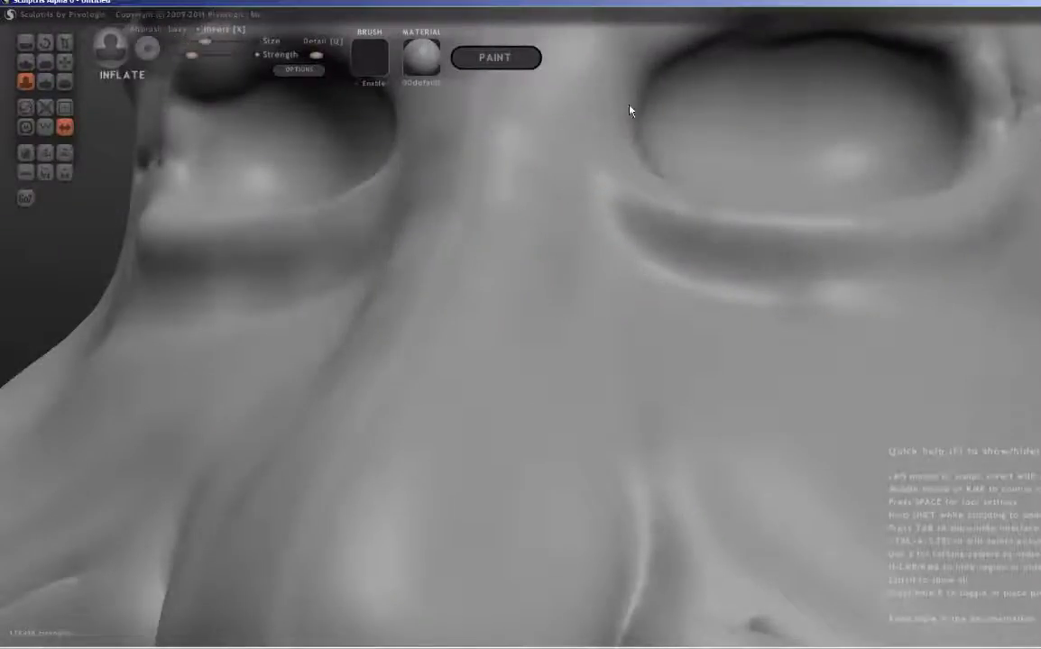
{"action": "right_click_drag", "start_coordinate": [580, 121], "coordinate": [516, 291]}
{"action": "mouse_move", "coordinate": [402, 322]}
{"action": "right_mouse_down"}
{"action": "mouse_move", "coordinate": [420, 295]}
{"action": "mouse_move", "coordinate": [397, 309]}
{"action": "mouse_move", "coordinate": [364, 214]}
{"action": "right_mouse_up"}
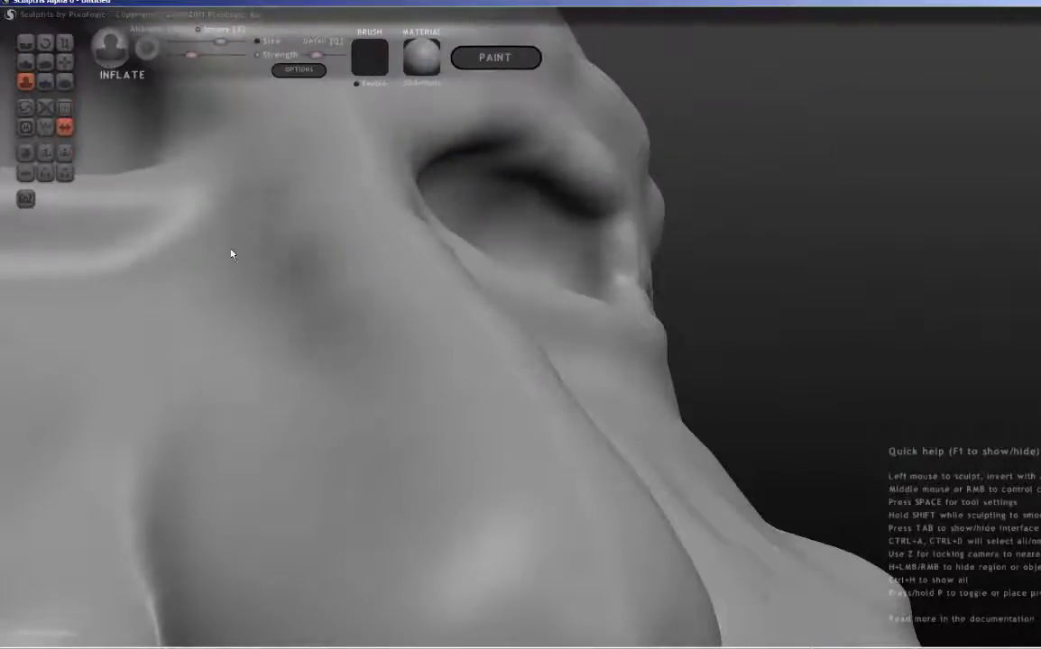
{"action": "right_click_drag", "start_coordinate": [230, 250], "coordinate": [395, 178]}
{"action": "mouse_move", "coordinate": [379, 114]}
{"action": "right_mouse_down"}
{"action": "mouse_move", "coordinate": [443, 315]}
{"action": "mouse_move", "coordinate": [425, 198]}
{"action": "right_mouse_up"}
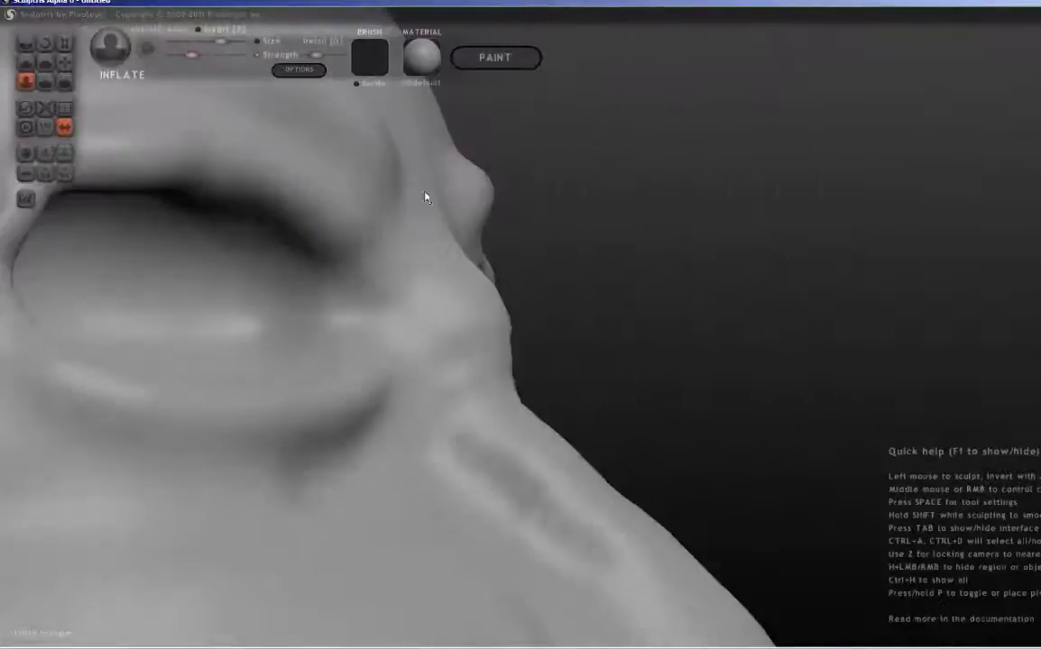
{"action": "right_click_drag", "start_coordinate": [513, 360], "coordinate": [495, 279]}
{"action": "mouse_move", "coordinate": [511, 393]}
{"action": "right_mouse_down"}
{"action": "mouse_move", "coordinate": [504, 346]}
{"action": "mouse_move", "coordinate": [572, 441]}
{"action": "mouse_move", "coordinate": [409, 408]}
{"action": "mouse_move", "coordinate": [239, 282]}
{"action": "mouse_move", "coordinate": [678, 121]}
{"action": "right_mouse_up"}
{"action": "scroll", "coordinate": [504, 346], "scroll_direction": "down", "scroll_amount": 5}
{"action": "scroll", "coordinate": [239, 281], "scroll_direction": "up", "scroll_amount": 5}
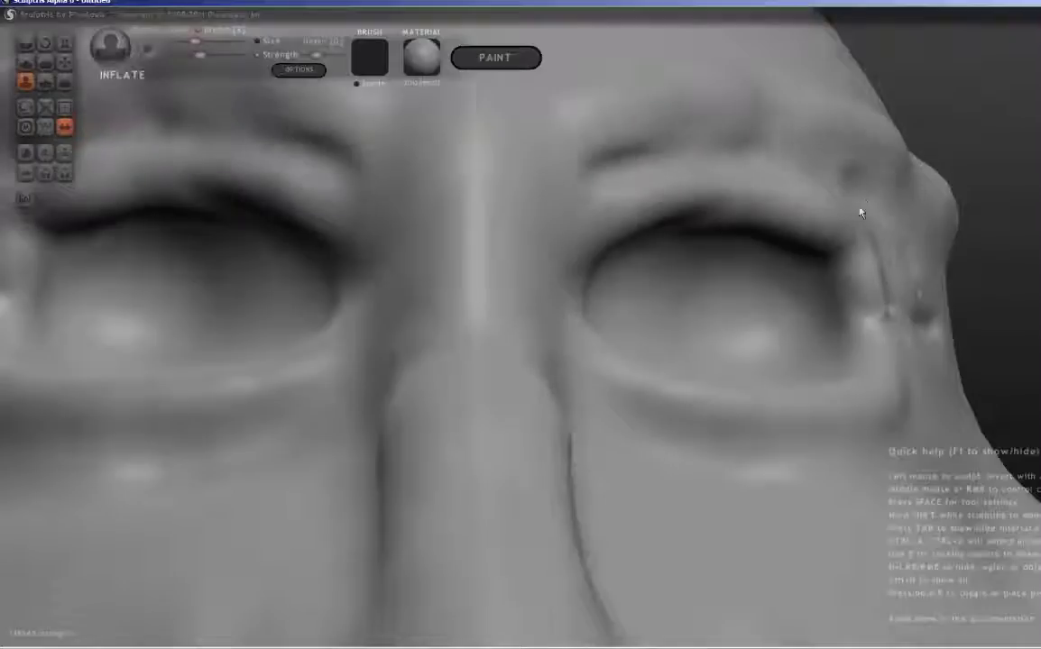
{"action": "mouse_move", "coordinate": [806, 181]}
{"action": "right_mouse_down"}
{"action": "mouse_move", "coordinate": [678, 120]}
{"action": "mouse_move", "coordinate": [633, 116]}
{"action": "right_mouse_up"}
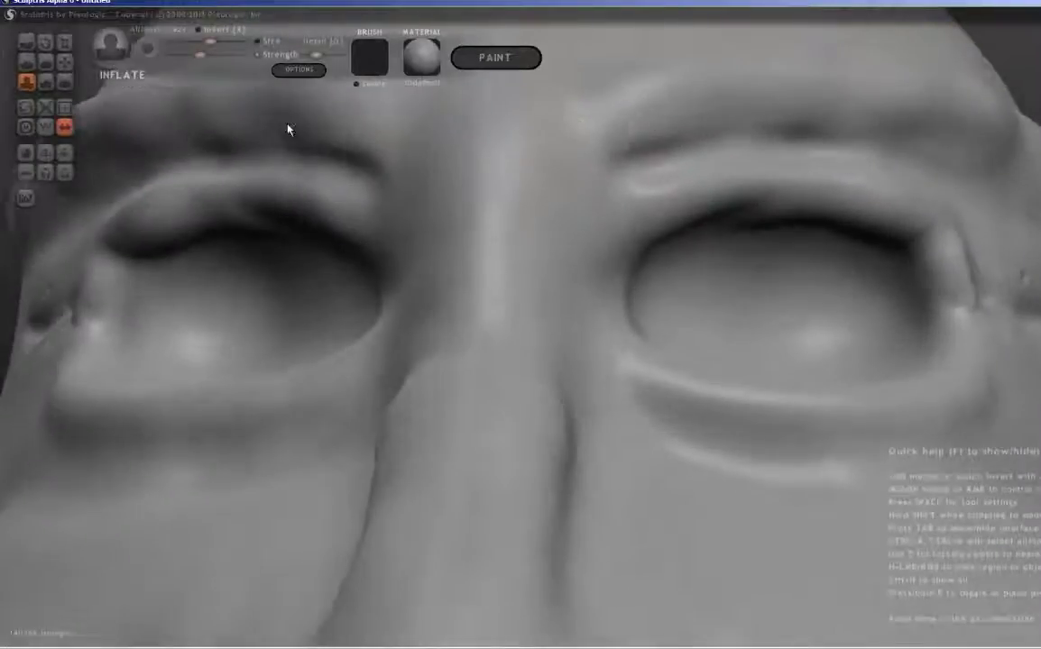
Draw bumpy, hair-like ridges along both brows with the Draw brush
{"action": "right_click_drag", "start_coordinate": [286, 128], "coordinate": [631, 132]}
{"action": "key", "text": "d"}
{"action": "mouse_move", "coordinate": [735, 117]}
{"action": "left_mouse_down"}
{"action": "mouse_move", "coordinate": [750, 110]}
{"action": "mouse_move", "coordinate": [618, 116]}
{"action": "left_mouse_up"}
{"action": "right_click_drag", "start_coordinate": [618, 116], "coordinate": [726, 120]}
{"action": "mouse_move", "coordinate": [868, 138]}
{"action": "left_mouse_down"}
{"action": "mouse_move", "coordinate": [631, 172]}
{"action": "mouse_move", "coordinate": [896, 190]}
{"action": "left_mouse_up"}
{"action": "right_click_drag", "start_coordinate": [896, 191], "coordinate": [748, 165]}
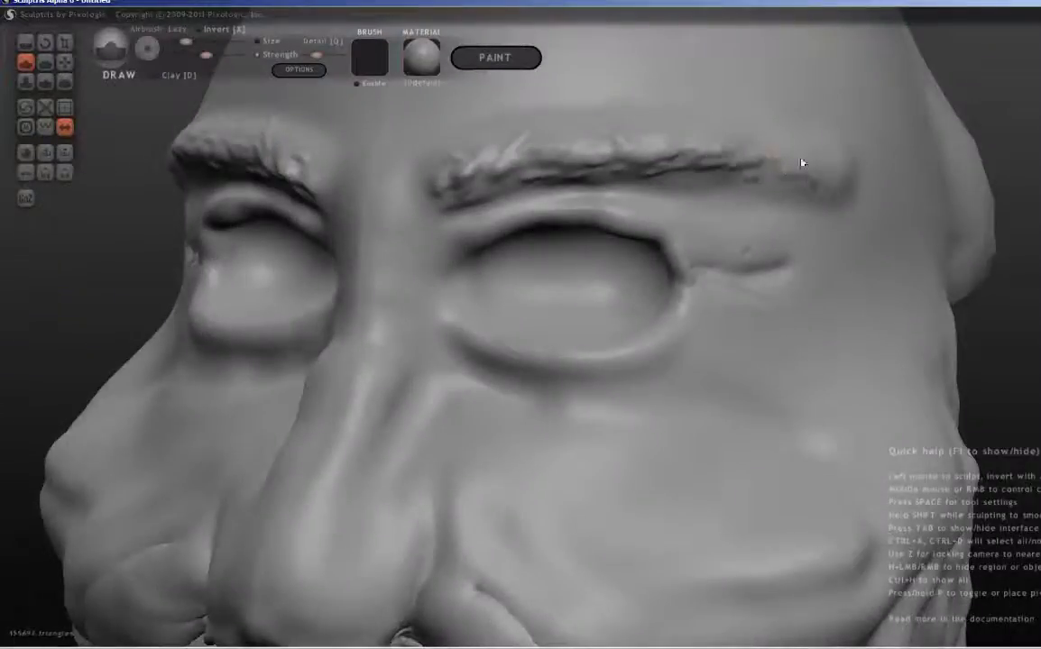
Deepen the creases beside the nose and roughen the upper lip
{"action": "right_click_drag", "start_coordinate": [666, 205], "coordinate": [678, 273]}
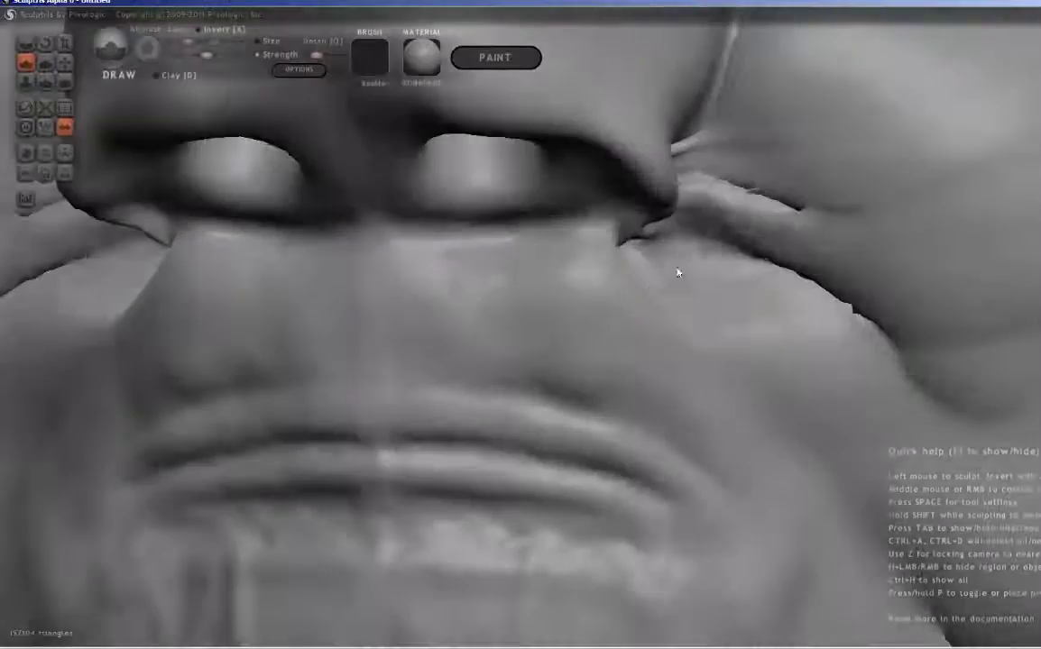
{"action": "mouse_move", "coordinate": [678, 272]}
{"action": "left_mouse_down"}
{"action": "mouse_move", "coordinate": [667, 262]}
{"action": "mouse_move", "coordinate": [727, 225]}
{"action": "left_mouse_up"}
{"action": "right_click_drag", "start_coordinate": [726, 225], "coordinate": [582, 351]}
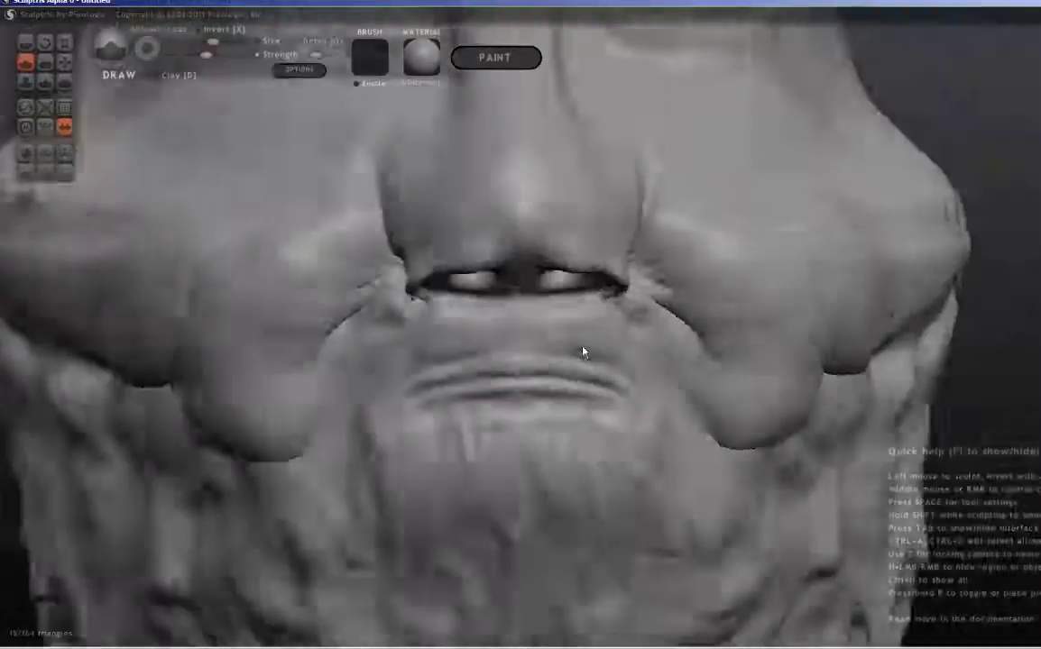
{"action": "scroll", "coordinate": [669, 348], "scroll_direction": "up", "scroll_amount": 3}
{"action": "left_click_drag", "start_coordinate": [553, 343], "coordinate": [747, 453]}
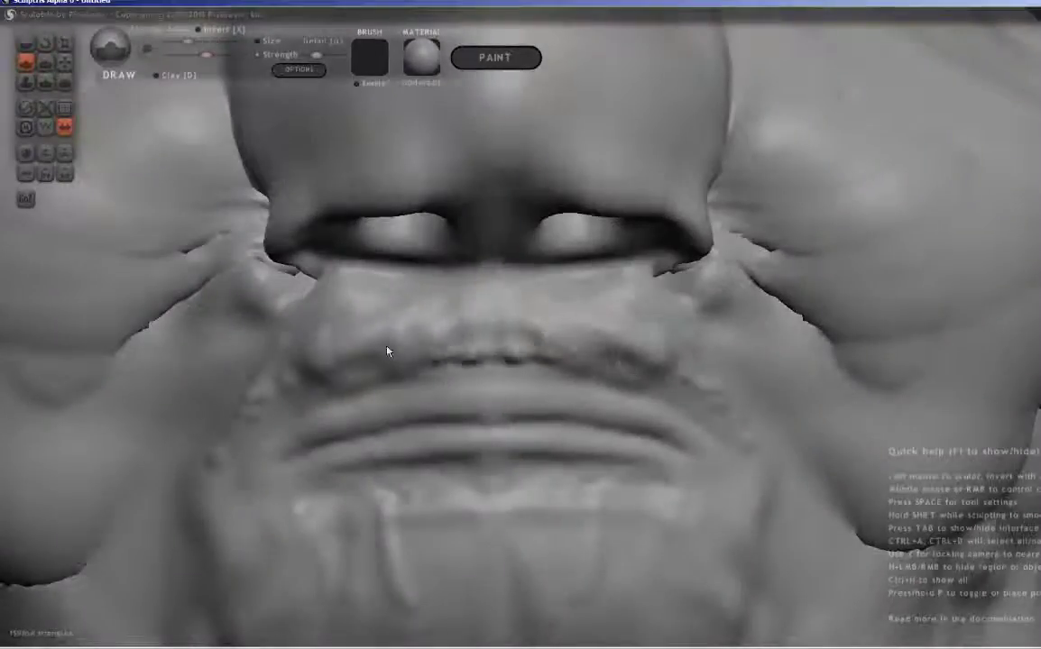
{"action": "scroll", "coordinate": [416, 505], "scroll_direction": "down", "scroll_amount": 4}
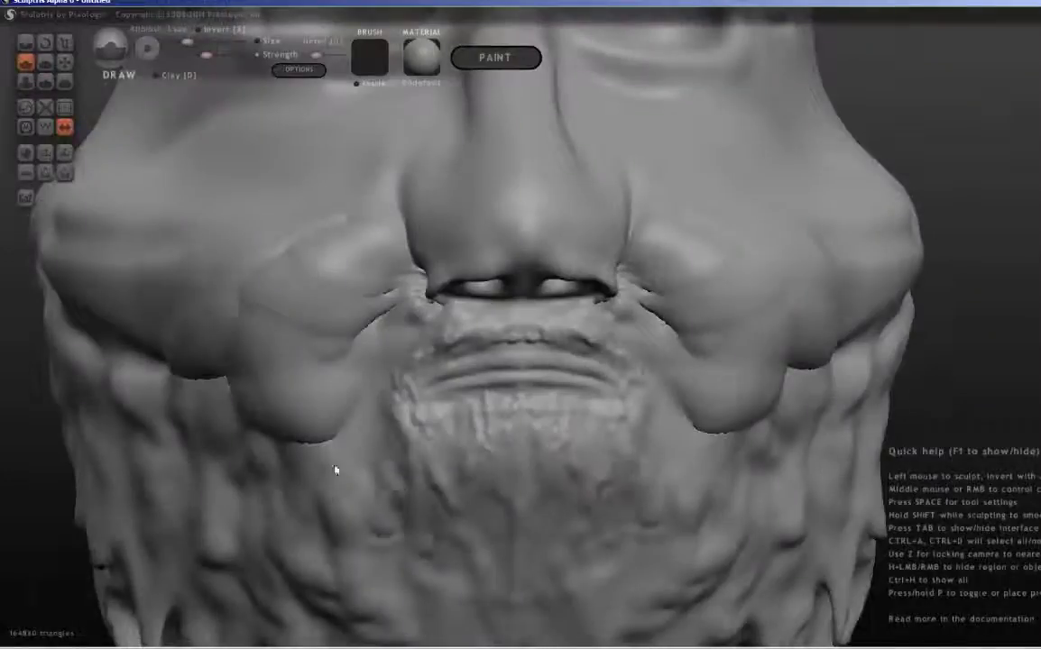
Sculpt a bulge near the brow from a side view of the head
{"action": "mouse_move", "coordinate": [335, 470]}
{"action": "right_mouse_down"}
{"action": "mouse_move", "coordinate": [446, 420]}
{"action": "mouse_move", "coordinate": [290, 386]}
{"action": "mouse_move", "coordinate": [633, 250]}
{"action": "right_mouse_up"}
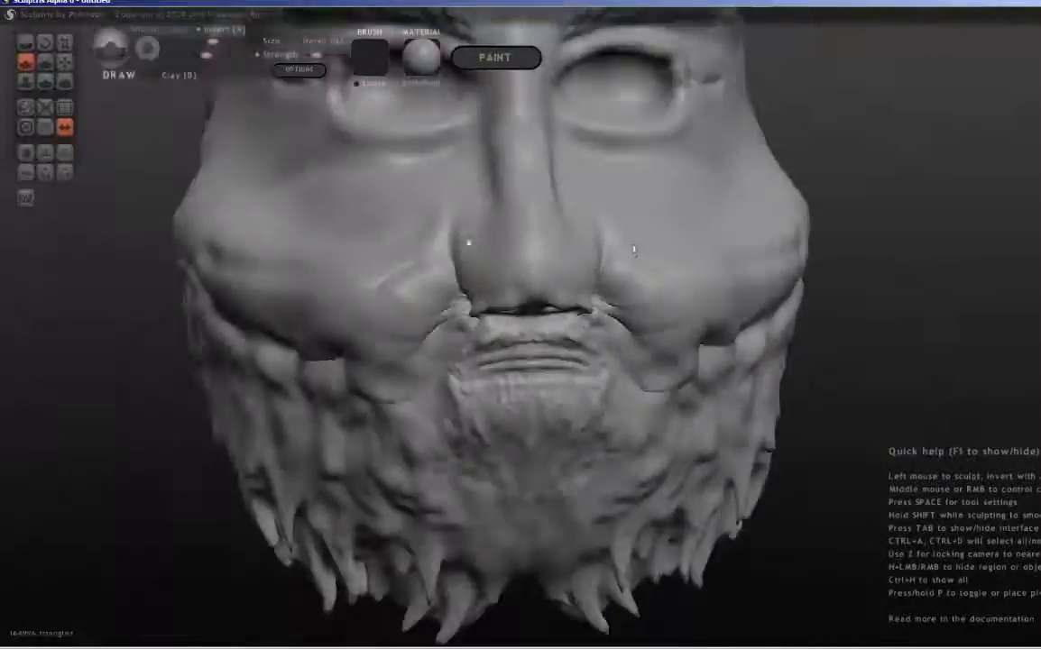
{"action": "scroll", "coordinate": [634, 249], "scroll_direction": "up", "scroll_amount": 4}
{"action": "scroll", "coordinate": [702, 208], "scroll_direction": "down", "scroll_amount": 4}
{"action": "scroll", "coordinate": [657, 342], "scroll_direction": "up", "scroll_amount": 1}
{"action": "scroll", "coordinate": [922, 269], "scroll_direction": "up", "scroll_amount": 3}
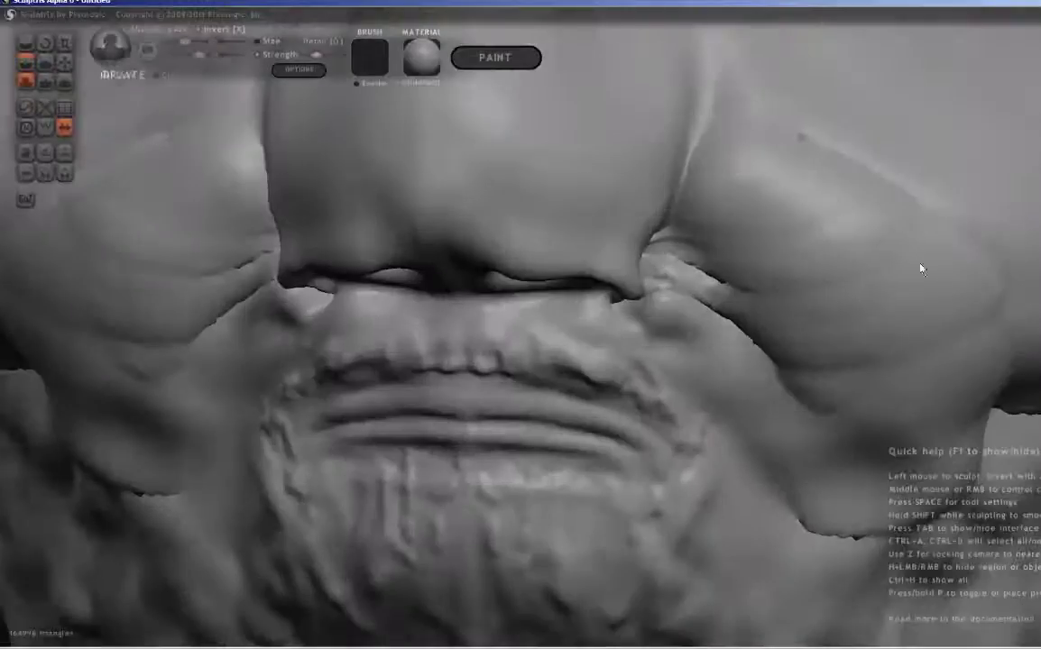
{"action": "right_click_drag", "start_coordinate": [922, 269], "coordinate": [618, 213]}
{"action": "left_click_drag", "start_coordinate": [618, 225], "coordinate": [578, 209]}
{"action": "mouse_move", "coordinate": [578, 210]}
{"action": "right_mouse_down"}
{"action": "mouse_move", "coordinate": [504, 239]}
{"action": "mouse_move", "coordinate": [435, 309]}
{"action": "mouse_move", "coordinate": [304, 162]}
{"action": "right_mouse_up"}
Orbit to a tilted three-quarter view of the face with the Grab brush active
{"action": "scroll", "coordinate": [223, 195], "scroll_direction": "up", "scroll_amount": 3}
{"action": "mouse_move", "coordinate": [223, 194]}
{"action": "right_mouse_down"}
{"action": "mouse_move", "coordinate": [182, 373]}
{"action": "mouse_move", "coordinate": [697, 134]}
{"action": "right_mouse_up"}
{"action": "scroll", "coordinate": [182, 373], "scroll_direction": "down", "scroll_amount": 3}
{"action": "scroll", "coordinate": [836, 480], "scroll_direction": "up", "scroll_amount": 3}
{"action": "scroll", "coordinate": [769, 528], "scroll_direction": "up", "scroll_amount": 1}
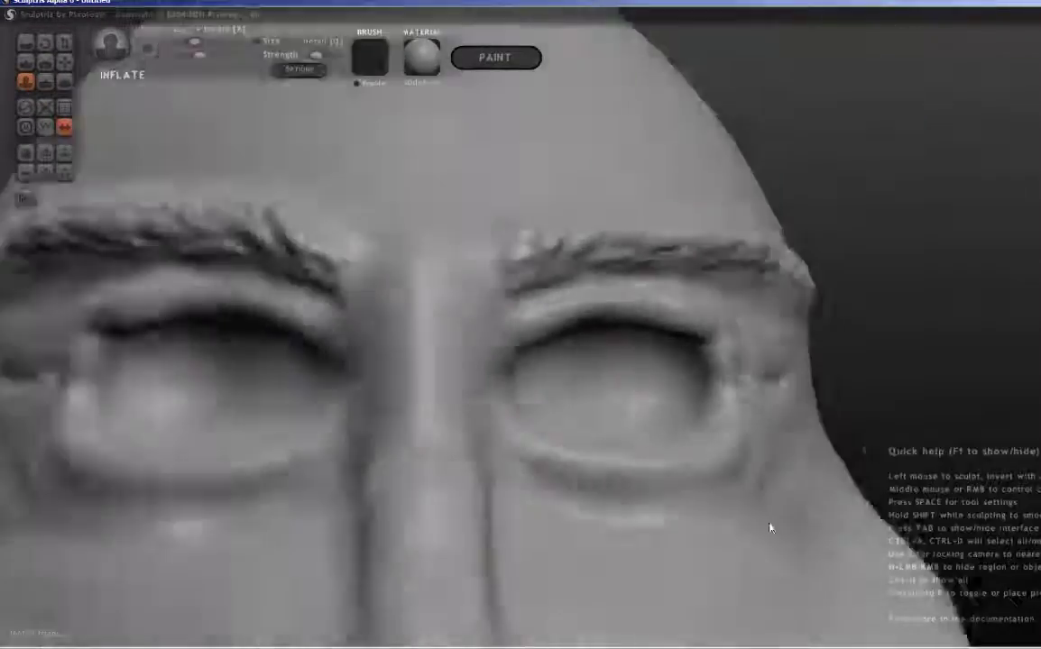
{"action": "scroll", "coordinate": [769, 527], "scroll_direction": "down", "scroll_amount": 3}
{"action": "mouse_move", "coordinate": [606, 506]}
{"action": "right_mouse_down"}
{"action": "mouse_move", "coordinate": [179, 499]}
{"action": "mouse_move", "coordinate": [260, 466]}
{"action": "right_mouse_up"}
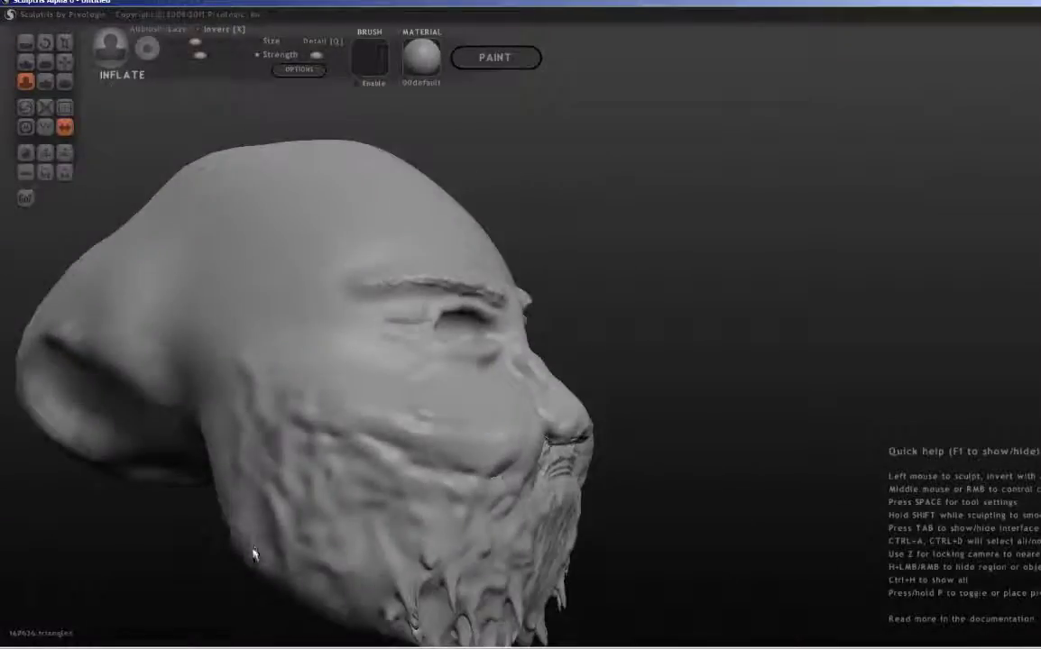
{"action": "mouse_move", "coordinate": [254, 554]}
{"action": "right_mouse_down"}
{"action": "mouse_move", "coordinate": [355, 499]}
{"action": "mouse_move", "coordinate": [376, 545]}
{"action": "right_mouse_up"}
{"action": "key", "text": "g"}
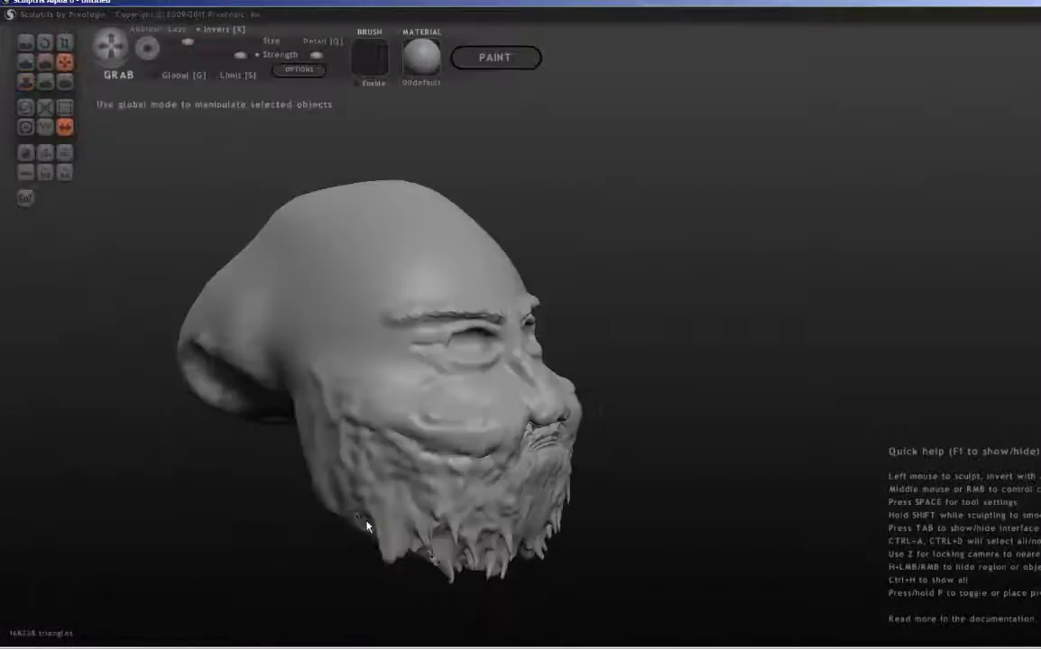
{"action": "scroll", "coordinate": [367, 526], "scroll_direction": "down", "scroll_amount": 2}
{"action": "mouse_move", "coordinate": [447, 506]}
{"action": "right_mouse_down"}
{"action": "mouse_move", "coordinate": [392, 470]}
{"action": "mouse_move", "coordinate": [343, 405]}
{"action": "right_mouse_up"}
{"action": "scroll", "coordinate": [344, 405], "scroll_direction": "up", "scroll_amount": 3}
Save the sculpture to the Desktop as bababebebeee.sc1
{"action": "key", "text": "ctrl+s"}
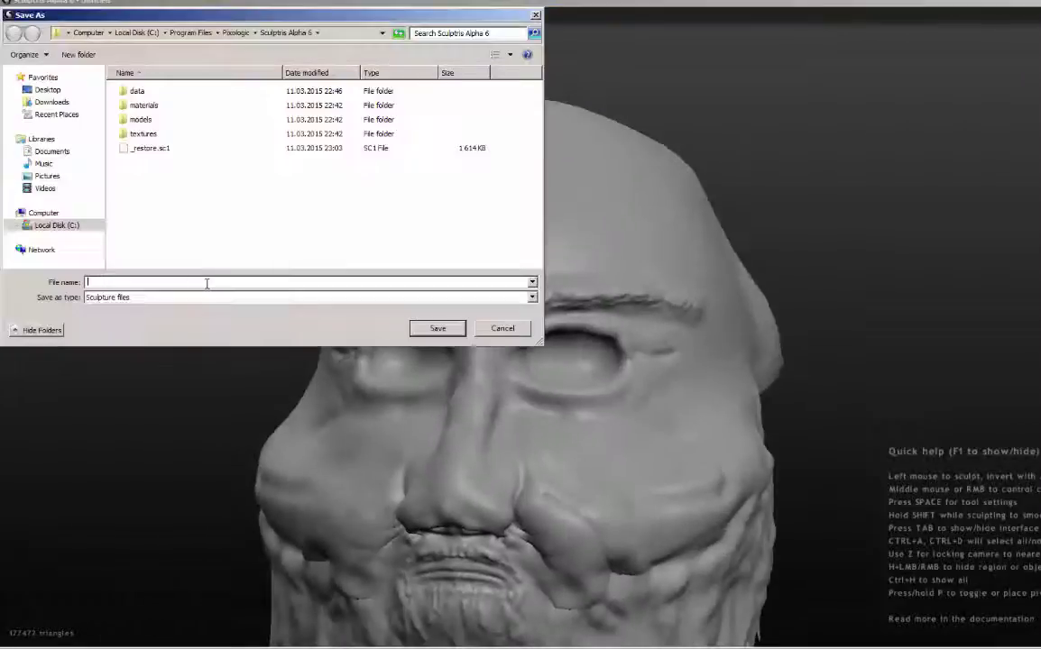
{"action": "left_click", "coordinate": [47, 89]}
{"action": "type", "text": "bababebebeee"}
{"action": "left_click", "coordinate": [437, 328]}
Switch to Inflate and orbit in closer on the eye and nose
{"action": "mouse_move", "coordinate": [438, 328]}
{"action": "right_mouse_down"}
{"action": "mouse_move", "coordinate": [263, 183]}
{"action": "mouse_move", "coordinate": [532, 155]}
{"action": "mouse_move", "coordinate": [205, 325]}
{"action": "right_mouse_up"}
{"action": "key", "text": "i"}
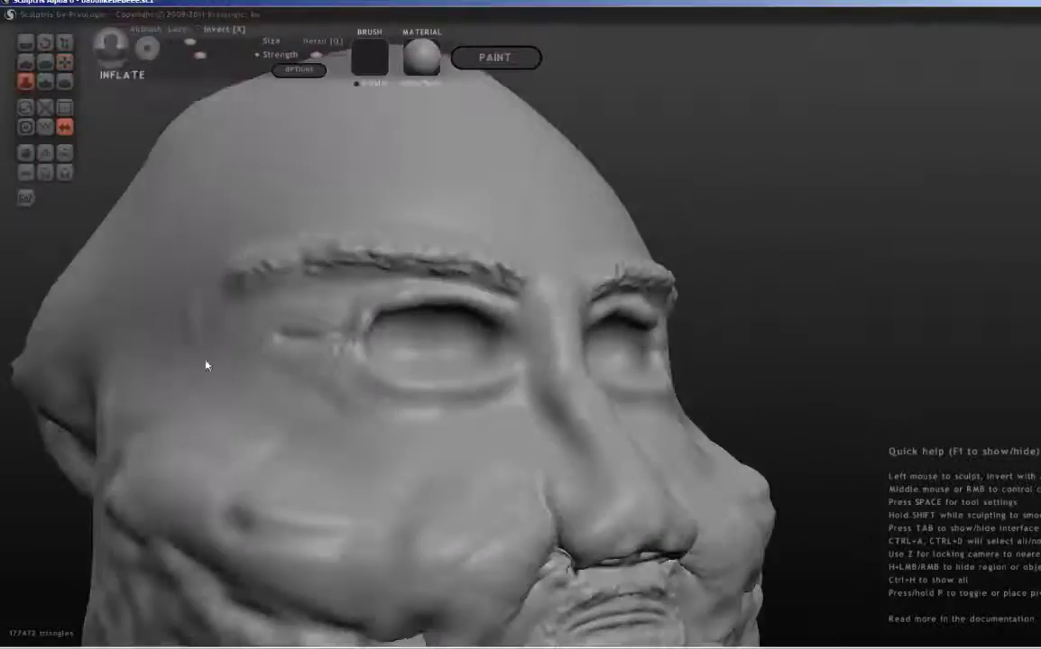
{"action": "mouse_move", "coordinate": [153, 255]}
{"action": "right_mouse_down"}
{"action": "mouse_move", "coordinate": [107, 366]}
{"action": "mouse_move", "coordinate": [132, 376]}
{"action": "mouse_move", "coordinate": [537, 146]}
{"action": "mouse_move", "coordinate": [722, 281]}
{"action": "right_mouse_up"}
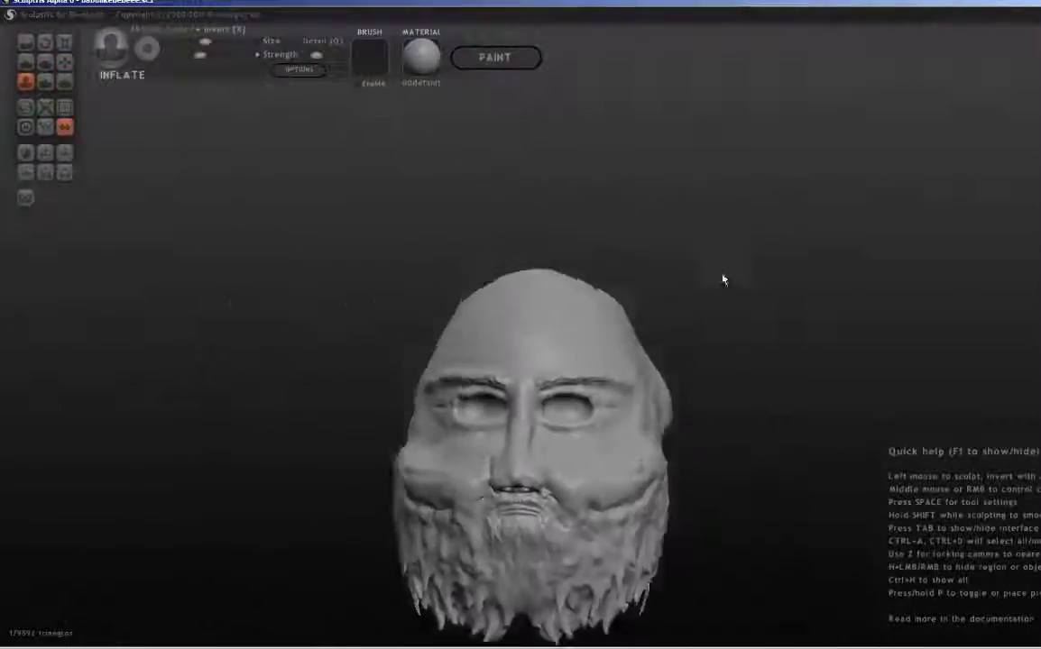
Create a new sphere above the head and scale it down, checking it from front and side
{"action": "left_click", "coordinate": [527, 330]}
{"action": "left_click", "coordinate": [70, 50]}
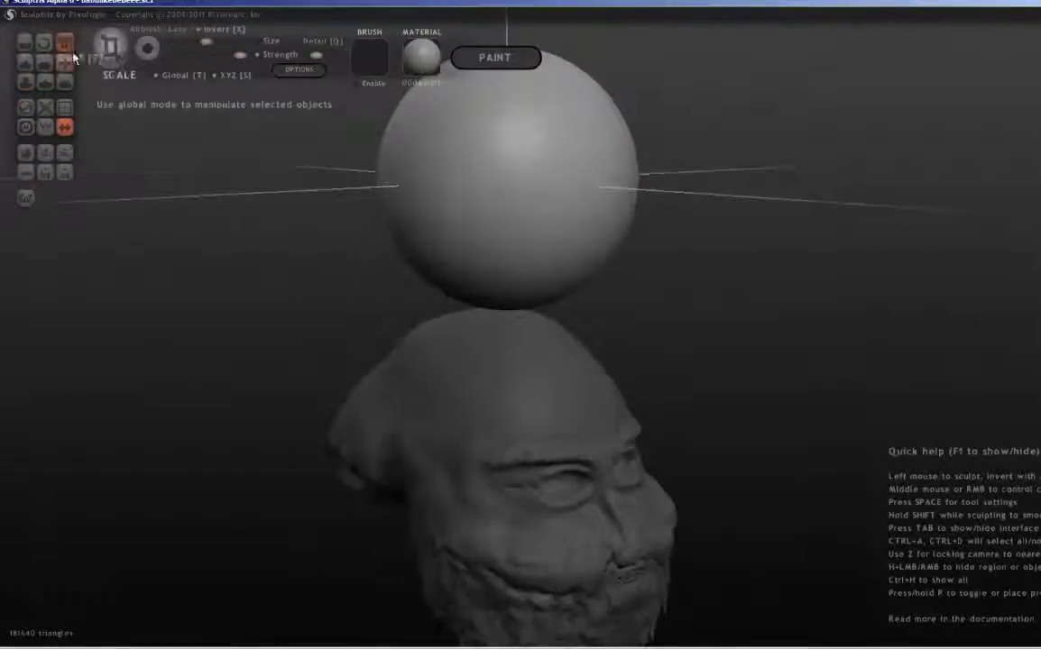
{"action": "left_click", "coordinate": [64, 61]}
{"action": "mouse_move", "coordinate": [226, 270]}
{"action": "right_mouse_down"}
{"action": "mouse_move", "coordinate": [411, 286]}
{"action": "mouse_move", "coordinate": [369, 289]}
{"action": "mouse_move", "coordinate": [483, 248]}
{"action": "mouse_move", "coordinate": [453, 246]}
{"action": "mouse_move", "coordinate": [474, 243]}
{"action": "right_mouse_up"}
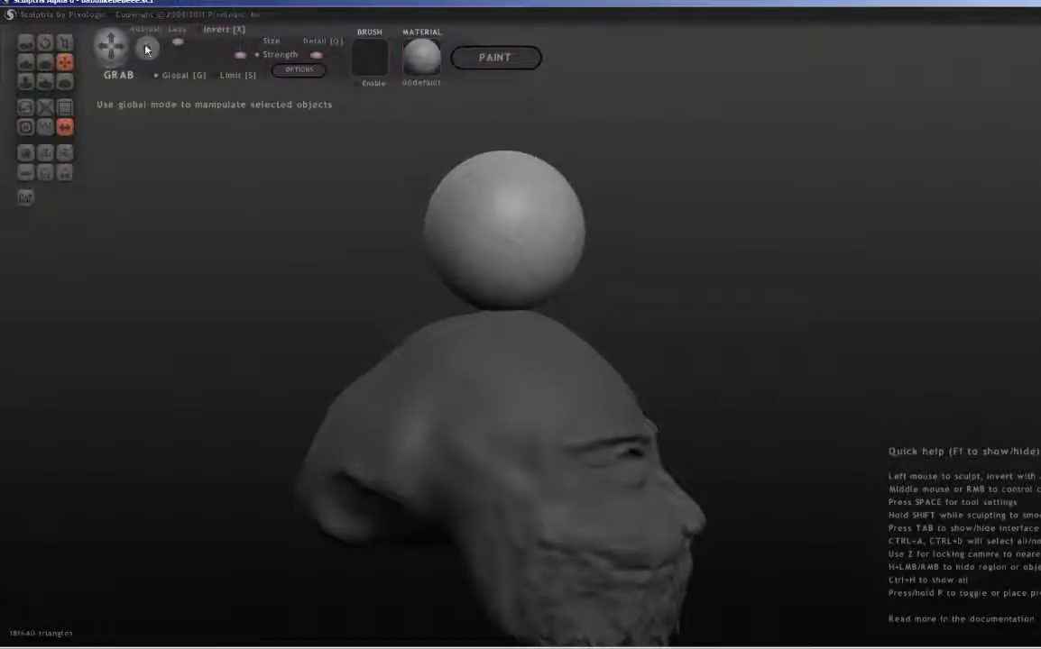
{"action": "right_click_drag", "start_coordinate": [456, 185], "coordinate": [513, 274]}
{"action": "key", "text": "f"}
{"action": "mouse_move", "coordinate": [424, 243]}
{"action": "right_mouse_down"}
{"action": "mouse_move", "coordinate": [377, 424]}
{"action": "mouse_move", "coordinate": [288, 412]}
{"action": "mouse_move", "coordinate": [267, 432]}
{"action": "mouse_move", "coordinate": [289, 452]}
{"action": "mouse_move", "coordinate": [642, 378]}
{"action": "mouse_move", "coordinate": [813, 320]}
{"action": "mouse_move", "coordinate": [586, 324]}
{"action": "mouse_move", "coordinate": [704, 341]}
{"action": "mouse_move", "coordinate": [701, 376]}
{"action": "mouse_move", "coordinate": [694, 217]}
{"action": "mouse_move", "coordinate": [632, 379]}
{"action": "mouse_move", "coordinate": [558, 283]}
{"action": "mouse_move", "coordinate": [662, 278]}
{"action": "mouse_move", "coordinate": [588, 288]}
{"action": "mouse_move", "coordinate": [825, 364]}
{"action": "mouse_move", "coordinate": [766, 173]}
{"action": "mouse_move", "coordinate": [534, 181]}
{"action": "mouse_move", "coordinate": [251, 262]}
{"action": "mouse_move", "coordinate": [307, 419]}
{"action": "mouse_move", "coordinate": [497, 389]}
{"action": "mouse_move", "coordinate": [536, 449]}
{"action": "mouse_move", "coordinate": [476, 501]}
{"action": "mouse_move", "coordinate": [693, 432]}
{"action": "mouse_move", "coordinate": [594, 381]}
{"action": "mouse_move", "coordinate": [528, 303]}
{"action": "mouse_move", "coordinate": [704, 349]}
{"action": "mouse_move", "coordinate": [569, 533]}
{"action": "mouse_move", "coordinate": [465, 227]}
{"action": "mouse_move", "coordinate": [678, 376]}
{"action": "mouse_move", "coordinate": [792, 438]}
{"action": "mouse_move", "coordinate": [592, 222]}
{"action": "mouse_move", "coordinate": [553, 153]}
{"action": "mouse_move", "coordinate": [452, 279]}
{"action": "mouse_move", "coordinate": [483, 304]}
{"action": "mouse_move", "coordinate": [395, 453]}
{"action": "mouse_move", "coordinate": [501, 356]}
{"action": "mouse_move", "coordinate": [423, 441]}
{"action": "mouse_move", "coordinate": [467, 507]}
{"action": "mouse_move", "coordinate": [263, 354]}
{"action": "mouse_move", "coordinate": [553, 404]}
{"action": "mouse_move", "coordinate": [541, 397]}
{"action": "mouse_move", "coordinate": [578, 353]}
{"action": "mouse_move", "coordinate": [418, 398]}
{"action": "mouse_move", "coordinate": [532, 380]}
{"action": "mouse_move", "coordinate": [571, 354]}
{"action": "mouse_move", "coordinate": [532, 360]}
{"action": "right_mouse_up"}
{"action": "key", "text": "g"}
Grab the hair mass onto the head and settle it over the top and back
{"action": "key", "text": "i"}
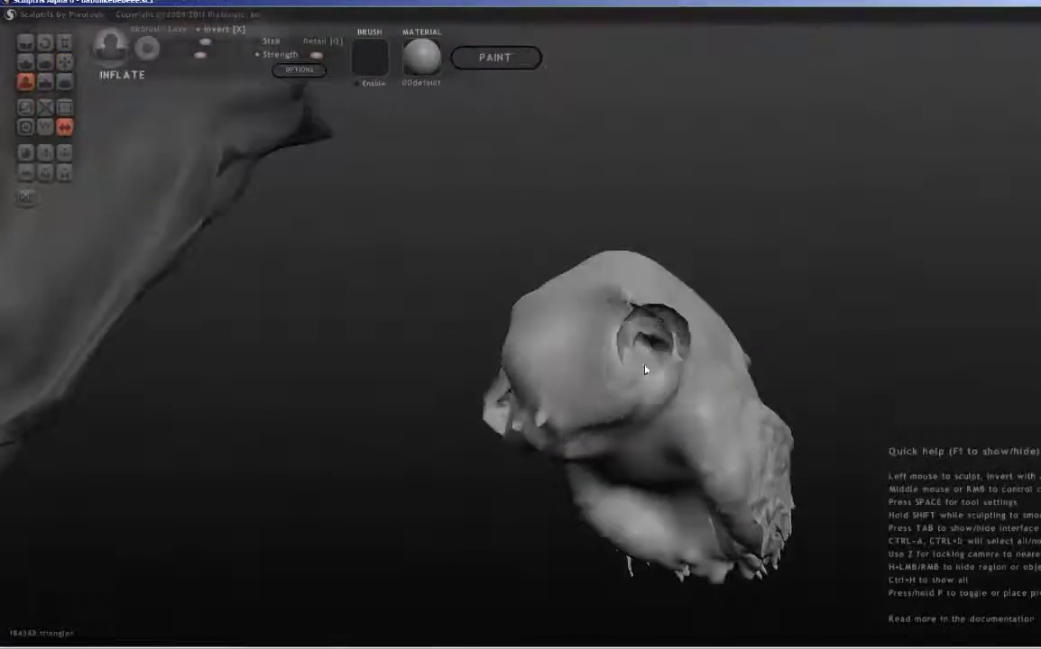
{"action": "key", "text": "g"}
{"action": "right_click_drag", "start_coordinate": [645, 370], "coordinate": [564, 430]}
{"action": "left_click_drag", "start_coordinate": [271, 204], "coordinate": [817, 207]}
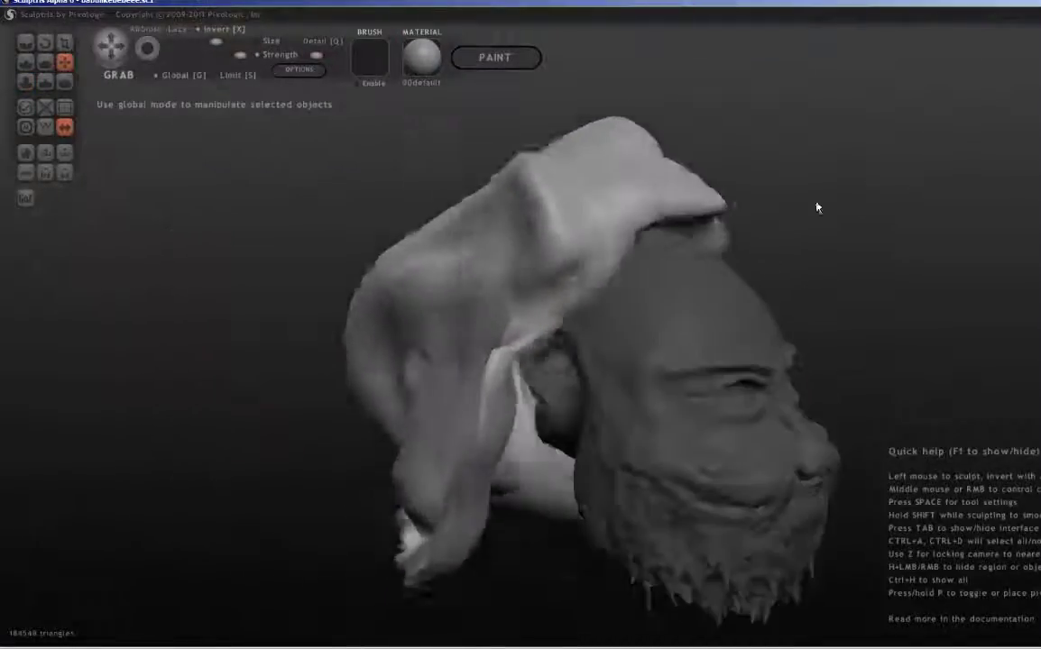
{"action": "mouse_move", "coordinate": [816, 207]}
{"action": "right_mouse_down"}
{"action": "mouse_move", "coordinate": [627, 344]}
{"action": "mouse_move", "coordinate": [409, 399]}
{"action": "mouse_move", "coordinate": [453, 352]}
{"action": "mouse_move", "coordinate": [452, 399]}
{"action": "mouse_move", "coordinate": [542, 361]}
{"action": "mouse_move", "coordinate": [495, 296]}
{"action": "mouse_move", "coordinate": [476, 344]}
{"action": "mouse_move", "coordinate": [573, 422]}
{"action": "mouse_move", "coordinate": [562, 451]}
{"action": "mouse_move", "coordinate": [544, 432]}
{"action": "mouse_move", "coordinate": [558, 501]}
{"action": "mouse_move", "coordinate": [254, 277]}
{"action": "right_mouse_up"}
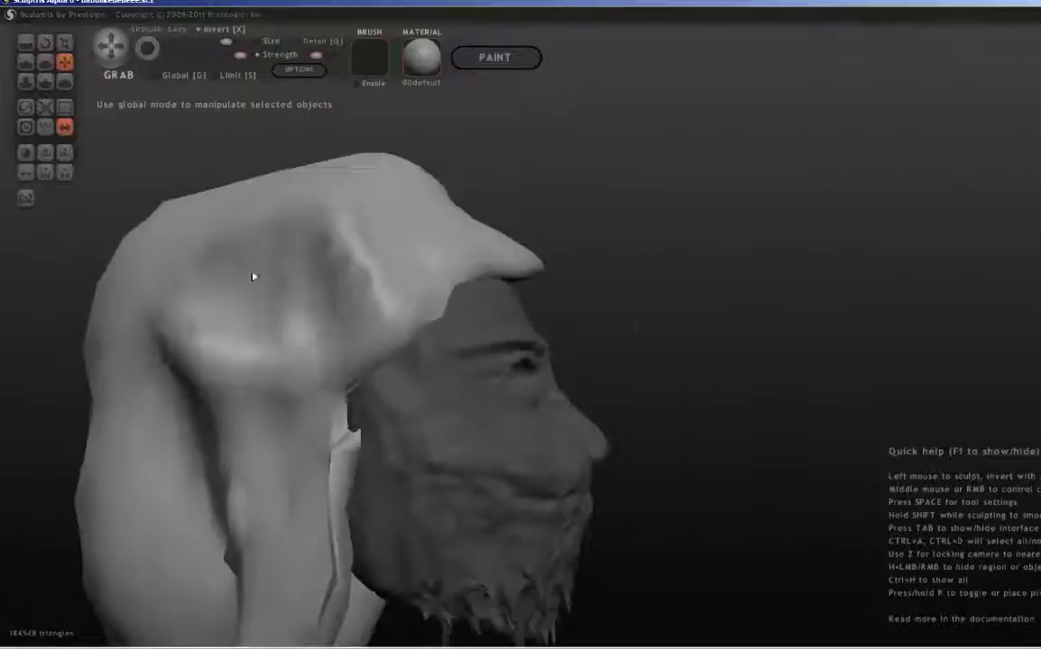
{"action": "key", "text": "i"}
{"action": "right_click_drag", "start_coordinate": [344, 253], "coordinate": [237, 278]}
{"action": "mouse_move", "coordinate": [405, 230]}
{"action": "middle_mouse_down"}
{"action": "mouse_move", "coordinate": [679, 232]}
{"action": "mouse_move", "coordinate": [451, 225]}
{"action": "mouse_move", "coordinate": [382, 268]}
{"action": "mouse_move", "coordinate": [139, 545]}
{"action": "mouse_move", "coordinate": [297, 318]}
{"action": "mouse_move", "coordinate": [461, 266]}
{"action": "middle_mouse_up"}
Shape the hair near the brow with Grab, then draw lumpy curls over its top
{"action": "key", "text": "d"}
{"action": "key", "text": "g"}
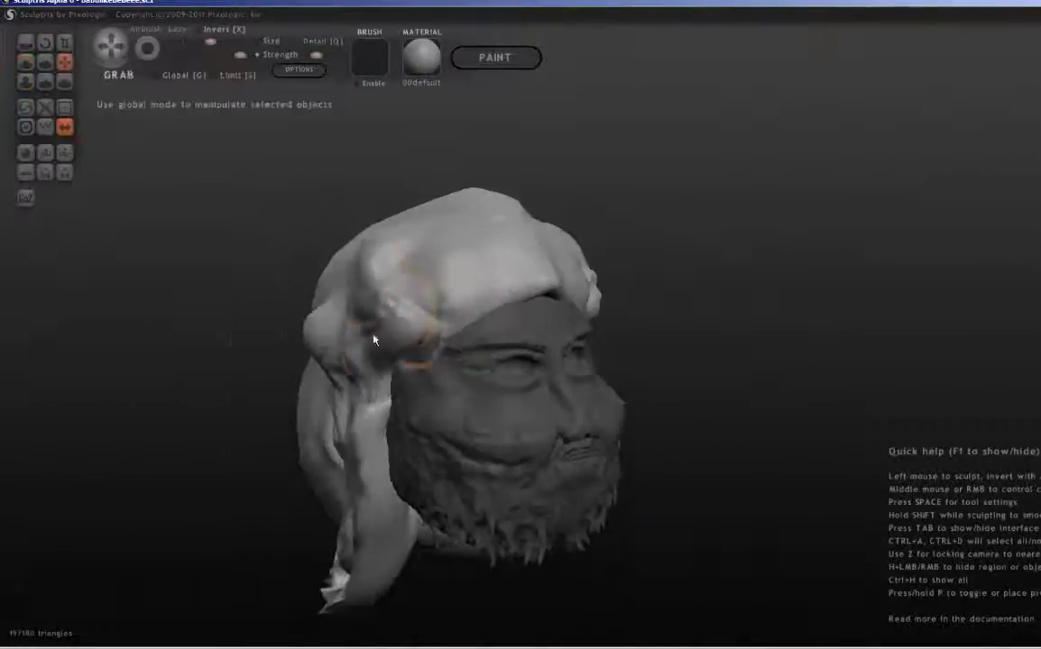
{"action": "scroll", "coordinate": [373, 339], "scroll_direction": "up", "scroll_amount": 5}
{"action": "left_click_drag", "start_coordinate": [216, 304], "coordinate": [178, 249]}
{"action": "scroll", "coordinate": [178, 248], "scroll_direction": "down", "scroll_amount": 3}
{"action": "mouse_move", "coordinate": [260, 309]}
{"action": "middle_mouse_down"}
{"action": "mouse_move", "coordinate": [352, 506]}
{"action": "mouse_move", "coordinate": [101, 433]}
{"action": "middle_mouse_up"}
{"action": "key", "text": "d"}
{"action": "scroll", "coordinate": [189, 610], "scroll_direction": "up", "scroll_amount": 4}
{"action": "mouse_move", "coordinate": [225, 527]}
{"action": "middle_mouse_down"}
{"action": "mouse_move", "coordinate": [228, 464]}
{"action": "mouse_move", "coordinate": [128, 413]}
{"action": "mouse_move", "coordinate": [150, 348]}
{"action": "mouse_move", "coordinate": [546, 202]}
{"action": "middle_mouse_up"}
{"action": "mouse_move", "coordinate": [546, 202]}
{"action": "left_mouse_down"}
{"action": "mouse_move", "coordinate": [221, 121]}
{"action": "mouse_move", "coordinate": [464, 243]}
{"action": "mouse_move", "coordinate": [518, 207]}
{"action": "left_mouse_up"}
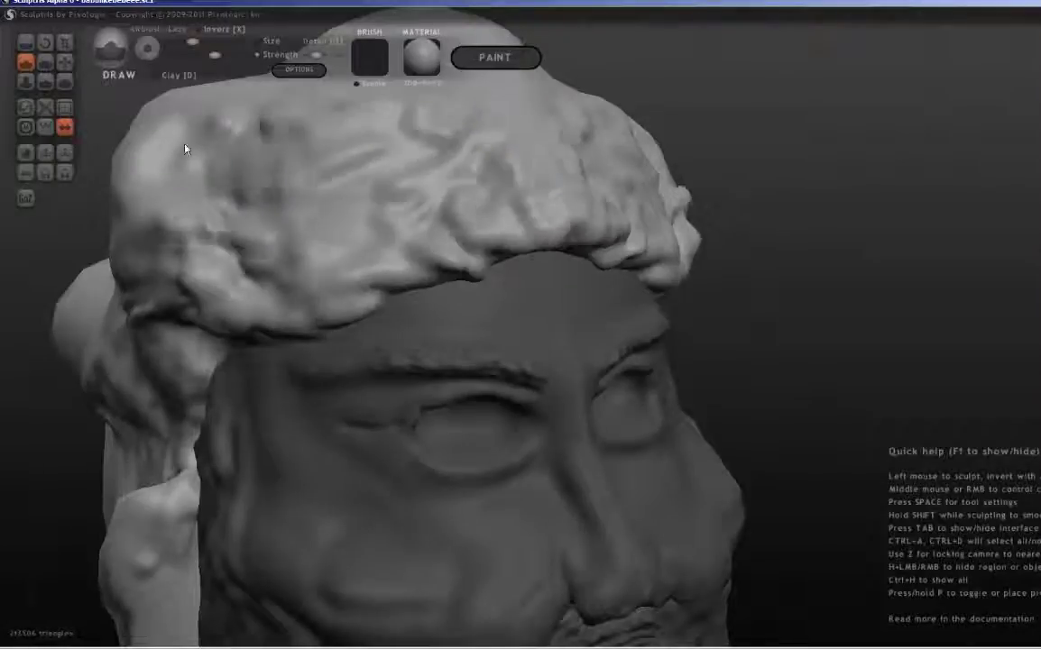
Stroke lumpy curls across the top of the hair mass
{"action": "mouse_move", "coordinate": [186, 150]}
{"action": "middle_mouse_down"}
{"action": "mouse_move", "coordinate": [353, 326]}
{"action": "mouse_move", "coordinate": [305, 534]}
{"action": "middle_mouse_up"}
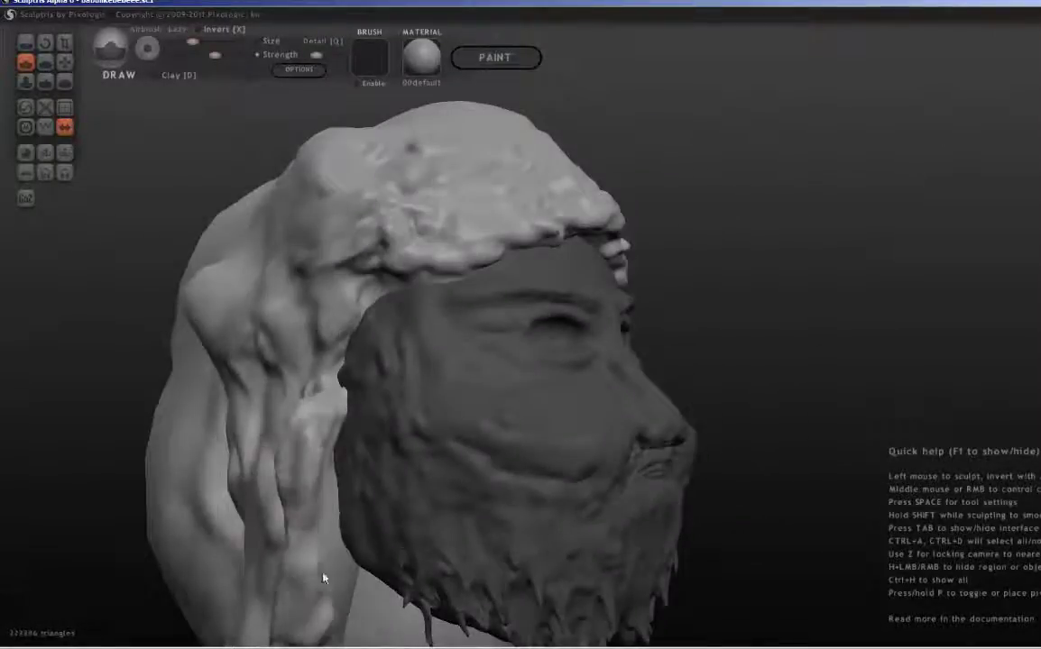
{"action": "mouse_move", "coordinate": [323, 578]}
{"action": "middle_mouse_down"}
{"action": "mouse_move", "coordinate": [274, 209]}
{"action": "mouse_move", "coordinate": [361, 360]}
{"action": "middle_mouse_up"}
{"action": "mouse_move", "coordinate": [361, 360]}
{"action": "left_mouse_down"}
{"action": "mouse_move", "coordinate": [263, 520]}
{"action": "mouse_move", "coordinate": [557, 323]}
{"action": "mouse_move", "coordinate": [284, 641]}
{"action": "left_mouse_up"}
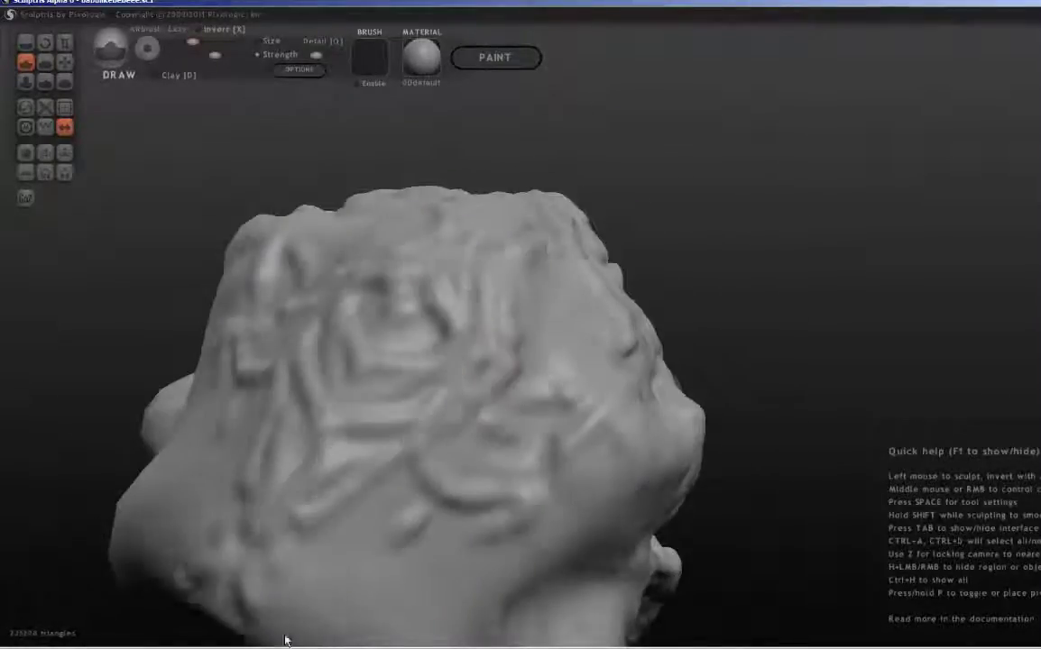
{"action": "middle_click_drag", "start_coordinate": [285, 641], "coordinate": [418, 133]}
{"action": "middle_click_drag", "start_coordinate": [523, 184], "coordinate": [910, 226]}
{"action": "mouse_move", "coordinate": [800, 202]}
{"action": "middle_mouse_down"}
{"action": "mouse_move", "coordinate": [999, 146]}
{"action": "mouse_move", "coordinate": [435, 150]}
{"action": "middle_mouse_up"}
With the Draw brush, add bumpy strokes to the hair draping down the back
{"action": "key", "text": "d"}
{"action": "middle_click_drag", "start_coordinate": [752, 400], "coordinate": [581, 291]}
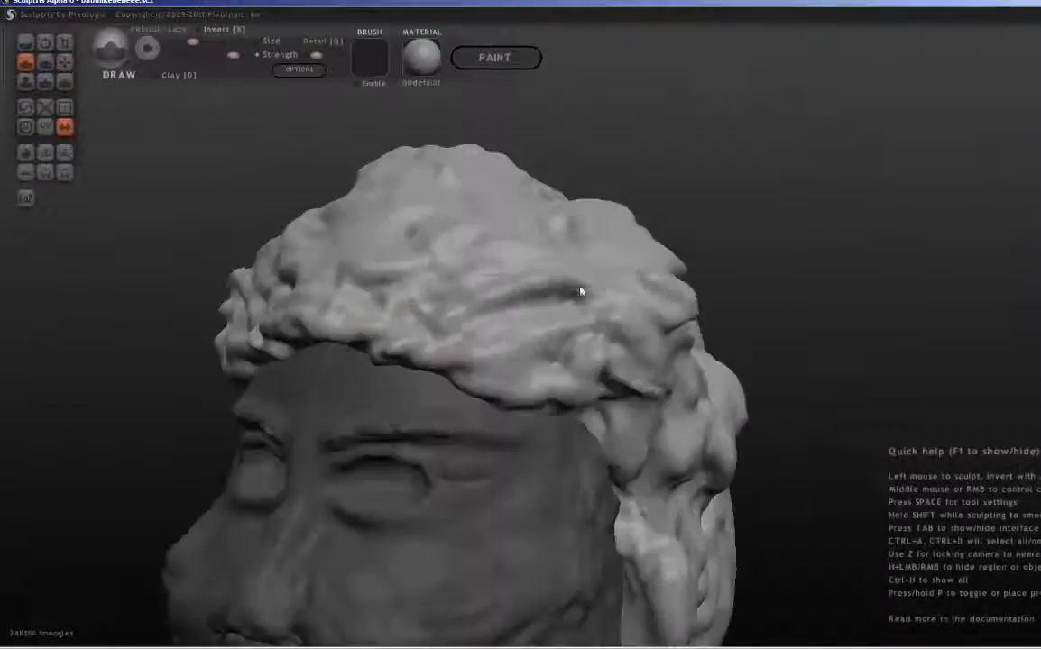
{"action": "mouse_move", "coordinate": [673, 271]}
{"action": "middle_mouse_down"}
{"action": "mouse_move", "coordinate": [841, 509]}
{"action": "mouse_move", "coordinate": [641, 437]}
{"action": "mouse_move", "coordinate": [583, 369]}
{"action": "middle_mouse_up"}
{"action": "scroll", "coordinate": [564, 514], "scroll_direction": "up", "scroll_amount": 5}
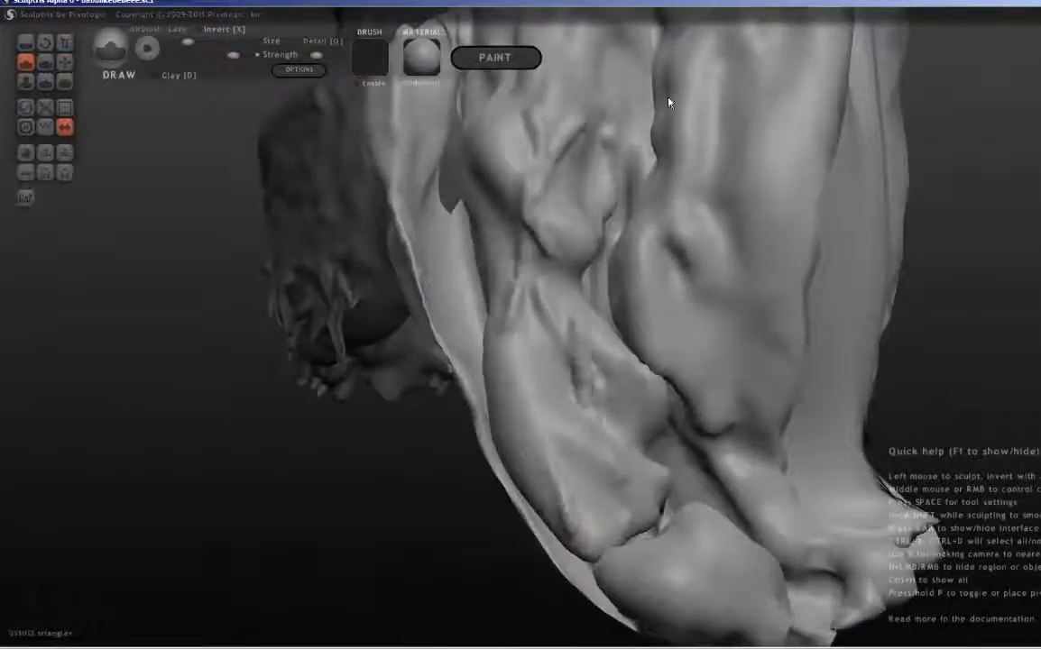
{"action": "middle_click_drag", "start_coordinate": [719, 325], "coordinate": [557, 237]}
{"action": "middle_click_drag", "start_coordinate": [577, 309], "coordinate": [579, 154]}
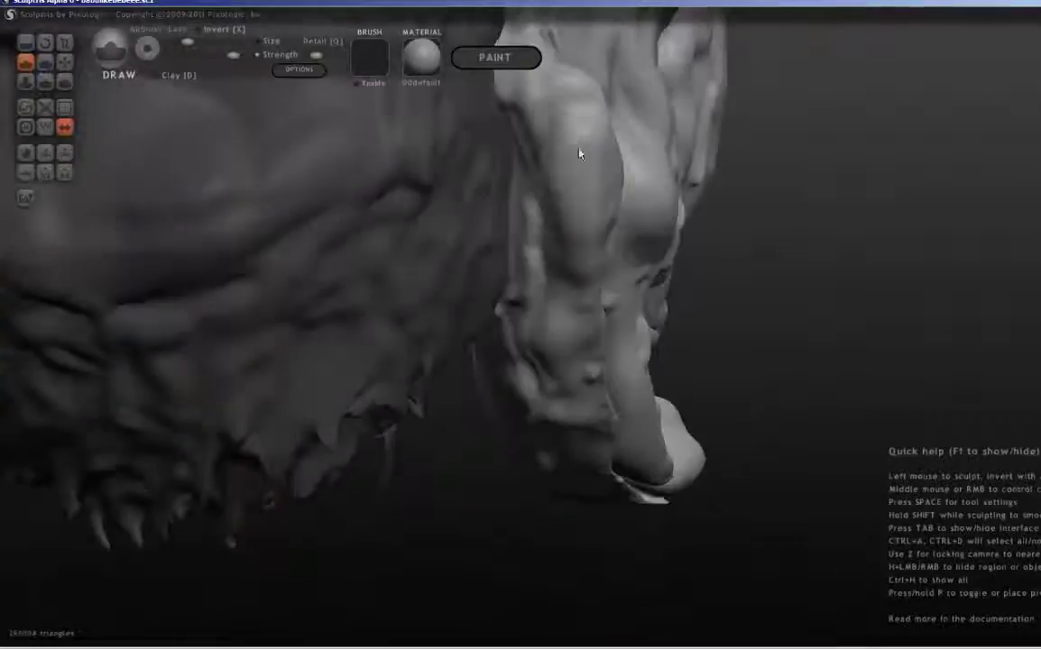
{"action": "middle_click_drag", "start_coordinate": [611, 305], "coordinate": [285, 547]}
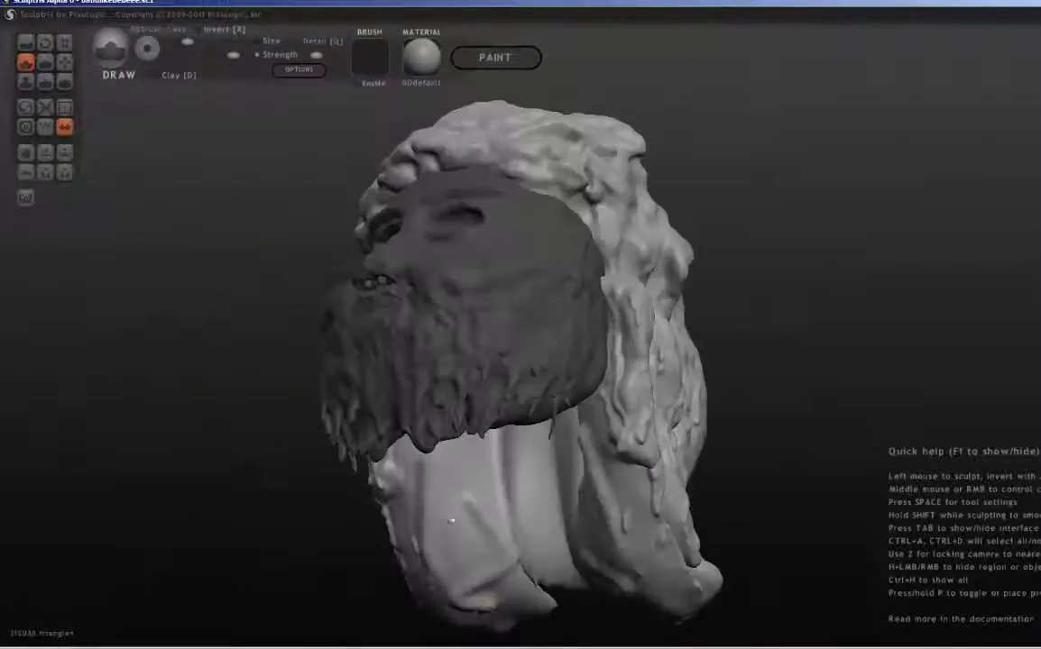
{"action": "scroll", "coordinate": [467, 524], "scroll_direction": "up", "scroll_amount": 5}
{"action": "left_click_drag", "start_coordinate": [467, 524], "coordinate": [381, 461]}
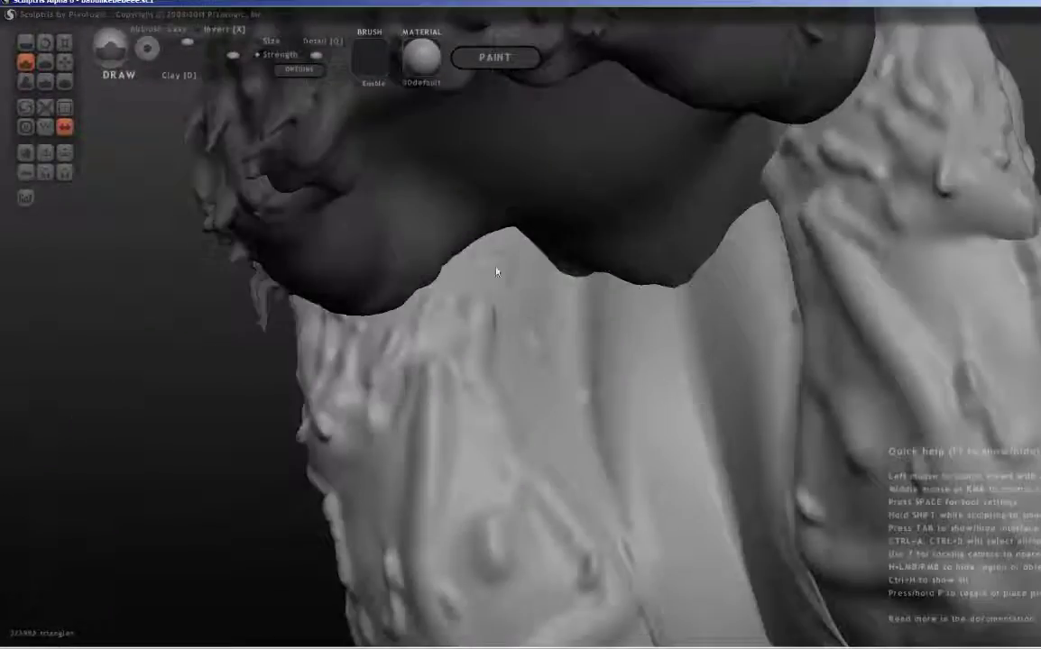
{"action": "middle_click_drag", "start_coordinate": [682, 523], "coordinate": [528, 348]}
Pull the left side lump of hair downward and outward with the Grab brush
{"action": "key", "text": "g"}
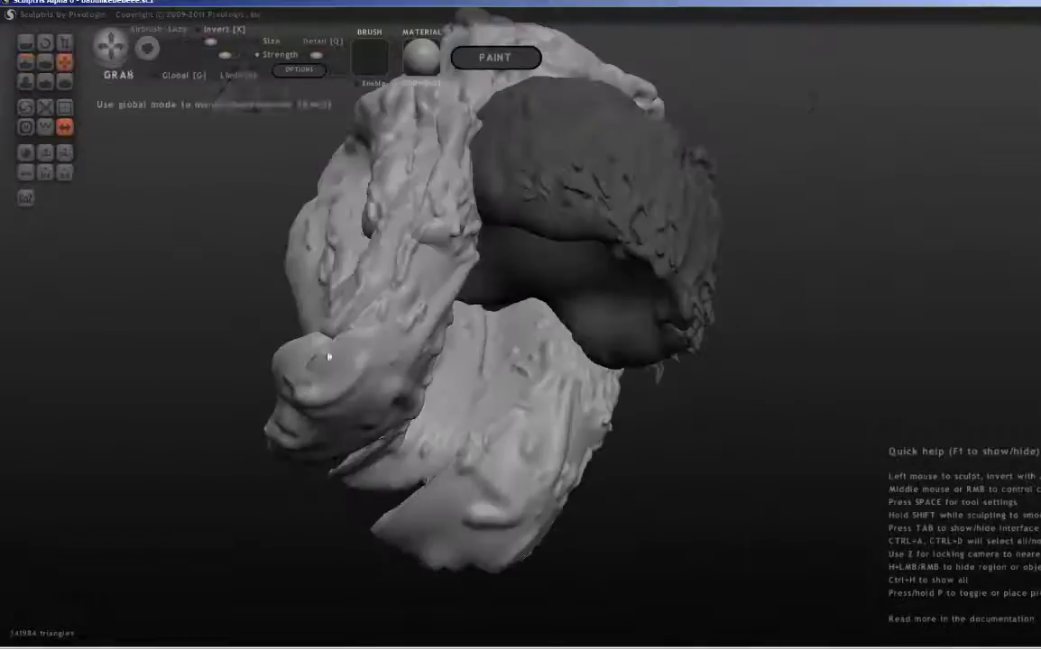
{"action": "middle_click_drag", "start_coordinate": [391, 448], "coordinate": [278, 425]}
{"action": "left_click_drag", "start_coordinate": [278, 425], "coordinate": [156, 534]}
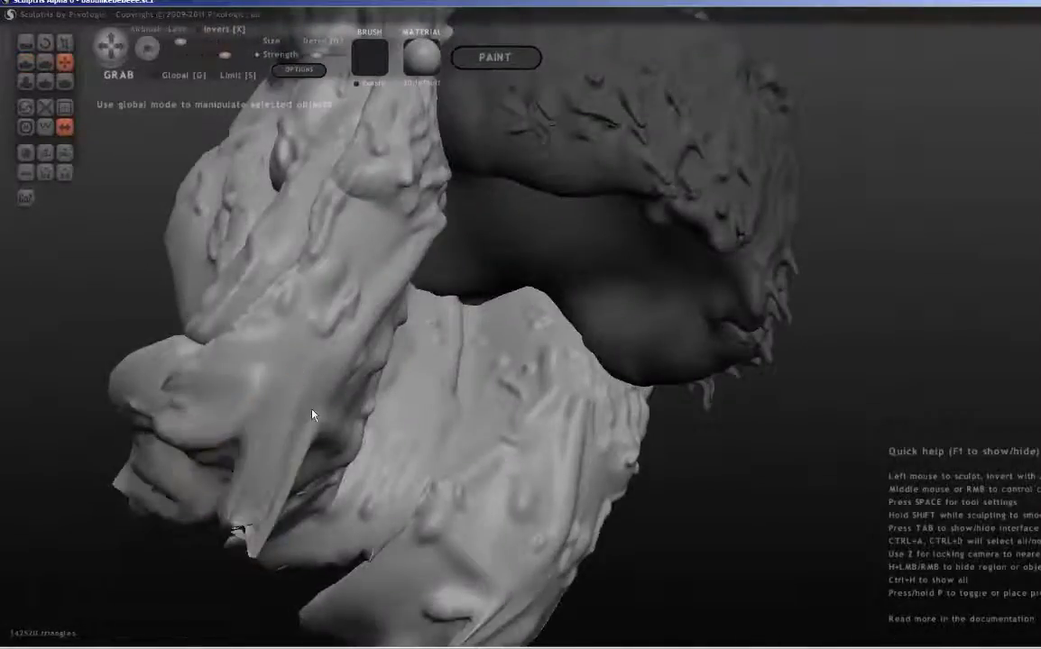
{"action": "middle_click_drag", "start_coordinate": [311, 418], "coordinate": [308, 453]}
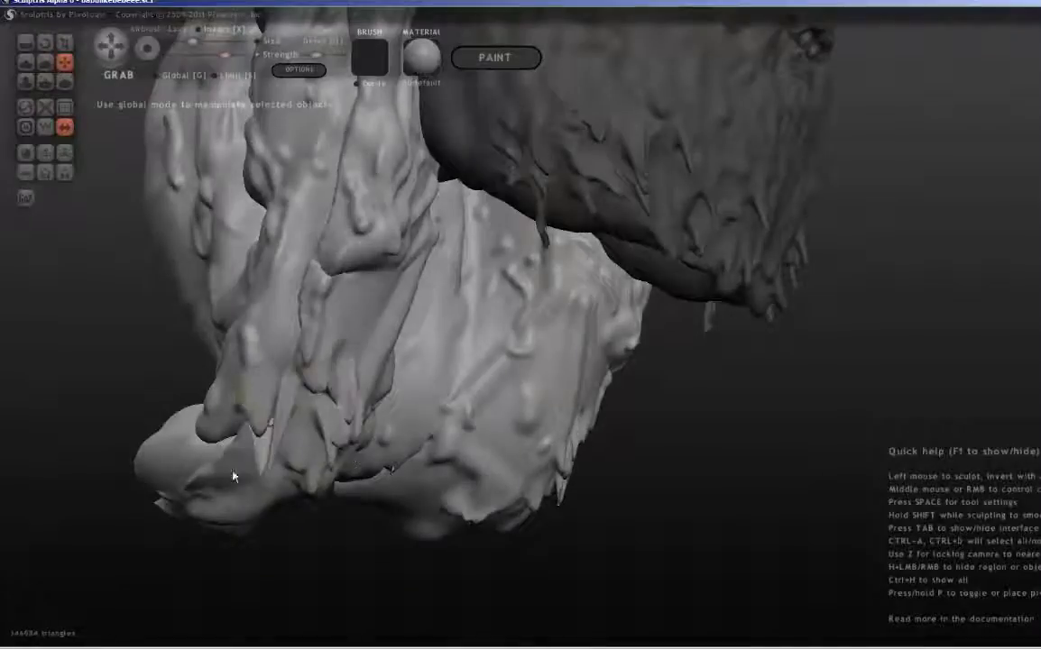
{"action": "middle_click_drag", "start_coordinate": [232, 476], "coordinate": [204, 127]}
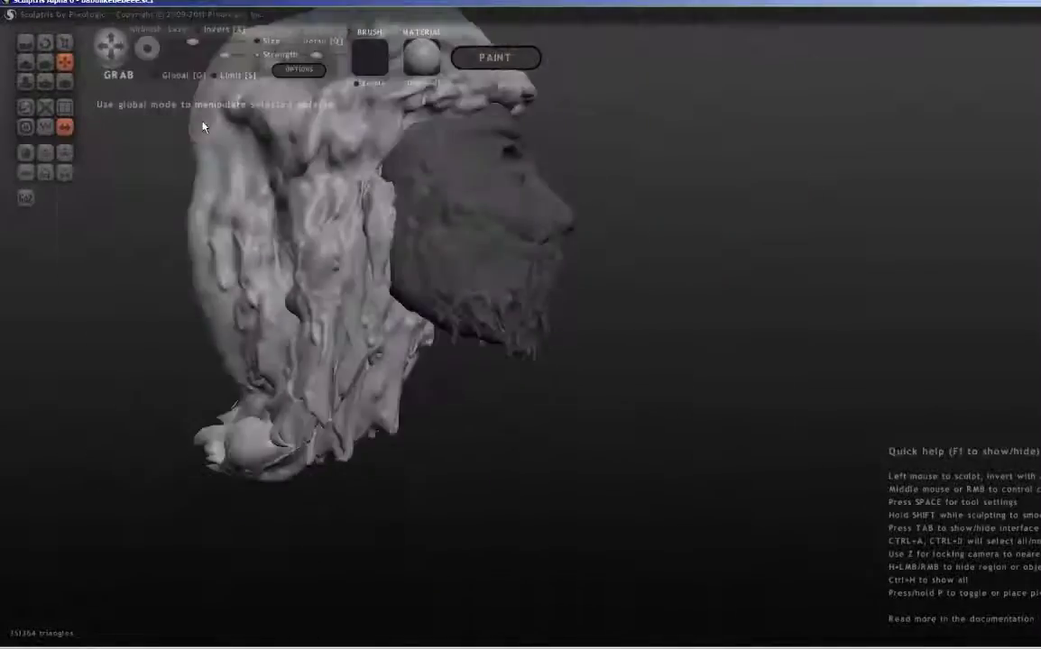
{"action": "scroll", "coordinate": [501, 304], "scroll_direction": "up", "scroll_amount": 5}
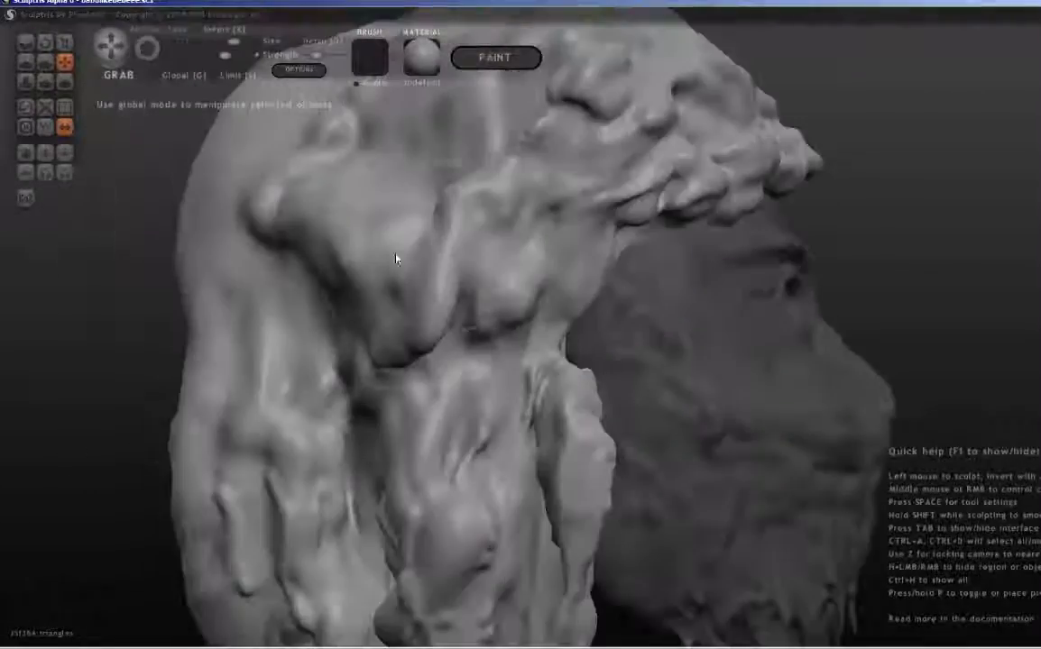
{"action": "middle_click_drag", "start_coordinate": [395, 259], "coordinate": [425, 272]}
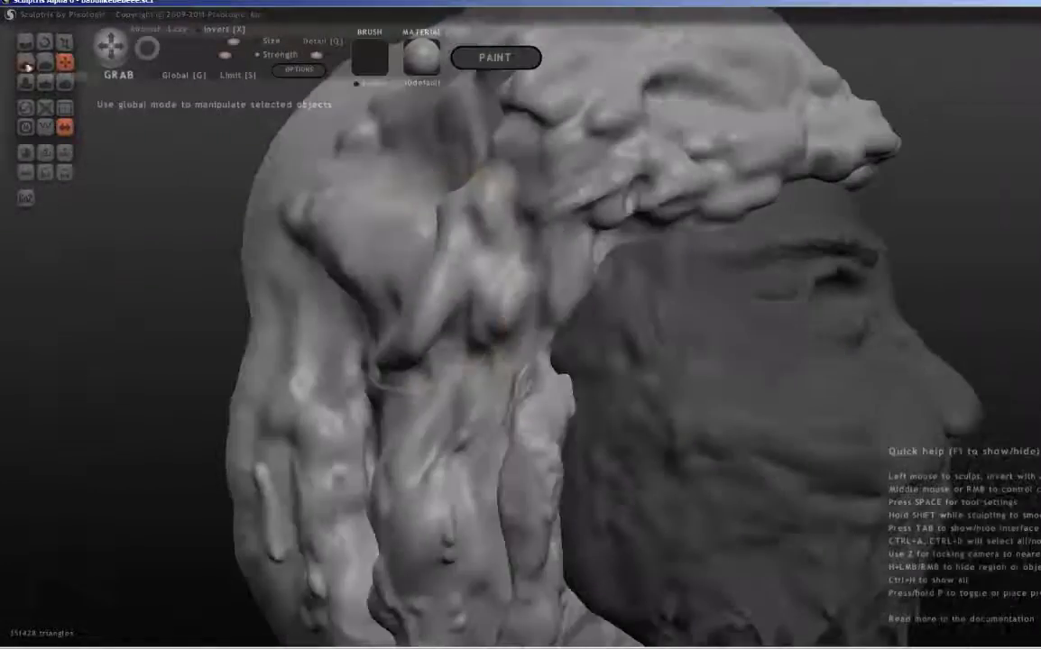
Add a ridge down the side hair and pull the side and central strands into shape
{"action": "left_click_drag", "start_coordinate": [487, 219], "coordinate": [400, 487]}
{"action": "middle_click_drag", "start_coordinate": [436, 469], "coordinate": [398, 351]}
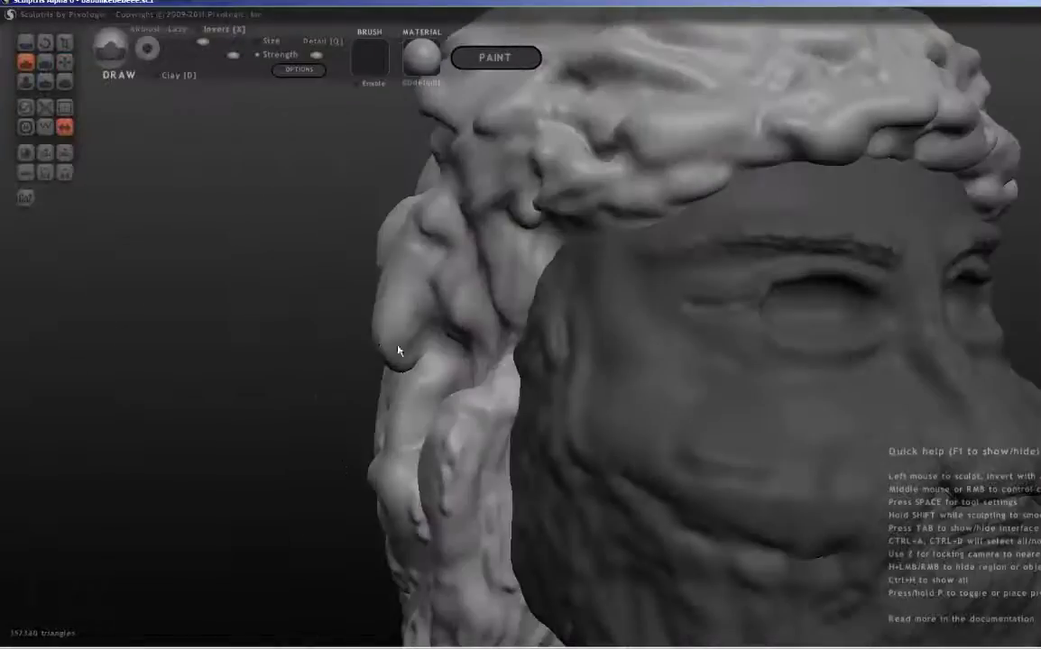
{"action": "left_click_drag", "start_coordinate": [398, 324], "coordinate": [400, 262]}
{"action": "mouse_move", "coordinate": [399, 263]}
{"action": "middle_mouse_down"}
{"action": "mouse_move", "coordinate": [476, 413]}
{"action": "mouse_move", "coordinate": [429, 243]}
{"action": "mouse_move", "coordinate": [548, 172]}
{"action": "middle_mouse_up"}
{"action": "left_click_drag", "start_coordinate": [547, 172], "coordinate": [405, 379]}
{"action": "mouse_move", "coordinate": [405, 379]}
{"action": "middle_mouse_down"}
{"action": "mouse_move", "coordinate": [405, 539]}
{"action": "mouse_move", "coordinate": [457, 197]}
{"action": "middle_mouse_up"}
Refine the long hair strands beside the face with raised Draw strokes
{"action": "key", "text": "1"}
{"action": "left_click_drag", "start_coordinate": [457, 197], "coordinate": [529, 365]}
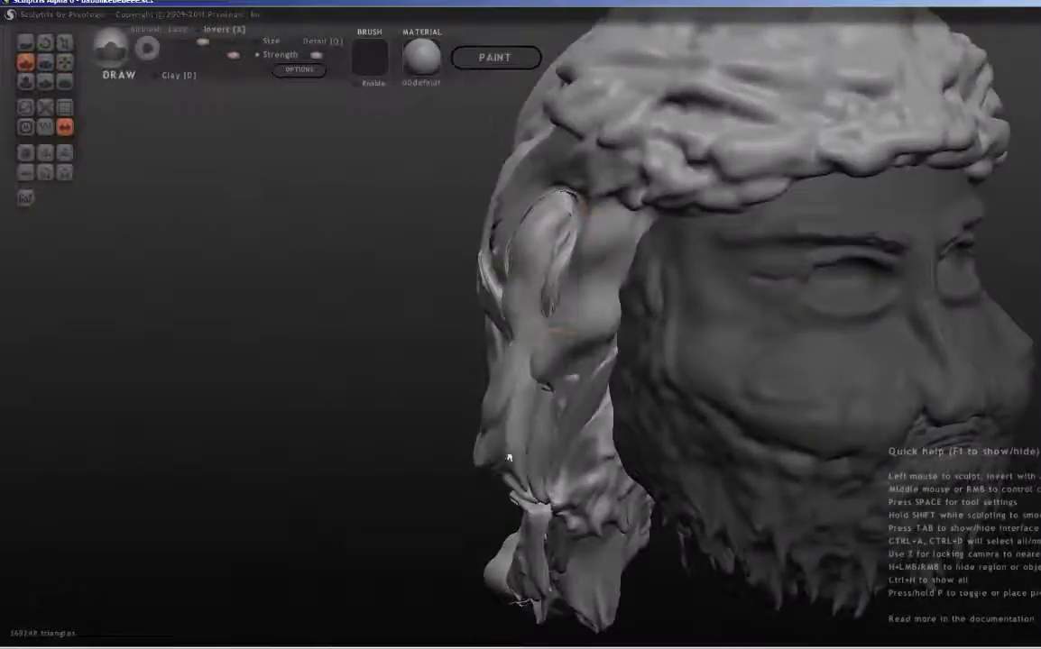
{"action": "scroll", "coordinate": [631, 325], "scroll_direction": "down", "scroll_amount": 3}
{"action": "mouse_move", "coordinate": [529, 364]}
{"action": "middle_mouse_down"}
{"action": "mouse_move", "coordinate": [631, 324]}
{"action": "mouse_move", "coordinate": [685, 326]}
{"action": "middle_mouse_up"}
{"action": "scroll", "coordinate": [686, 325], "scroll_direction": "up", "scroll_amount": 4}
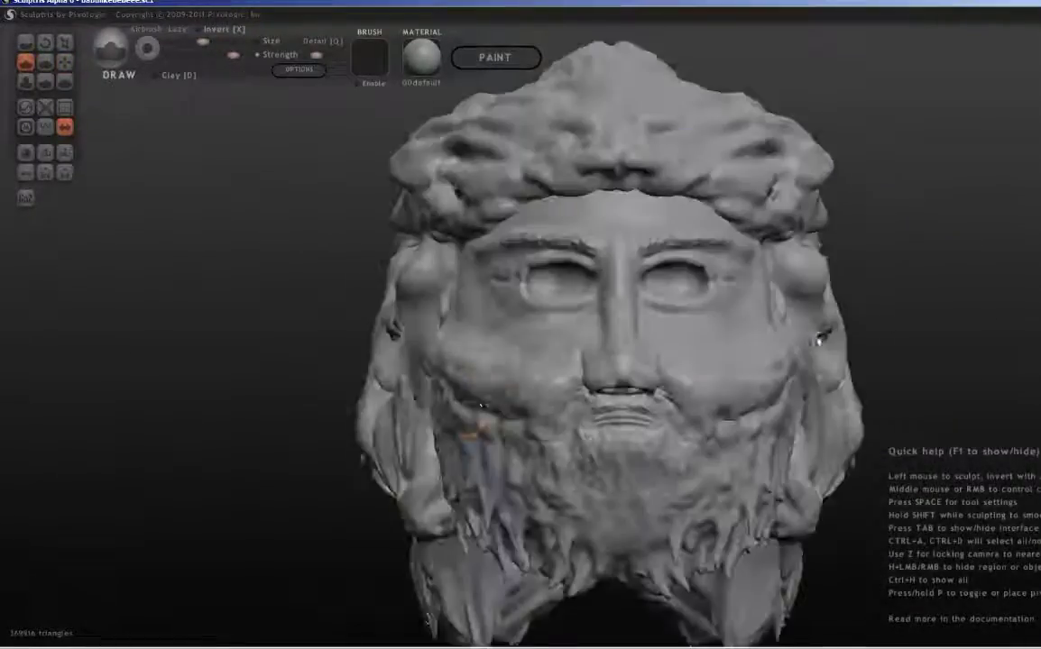
{"action": "middle_click_drag", "start_coordinate": [774, 218], "coordinate": [151, 202]}
{"action": "scroll", "coordinate": [392, 148], "scroll_direction": "up", "scroll_amount": 5}
{"action": "key", "text": "i"}
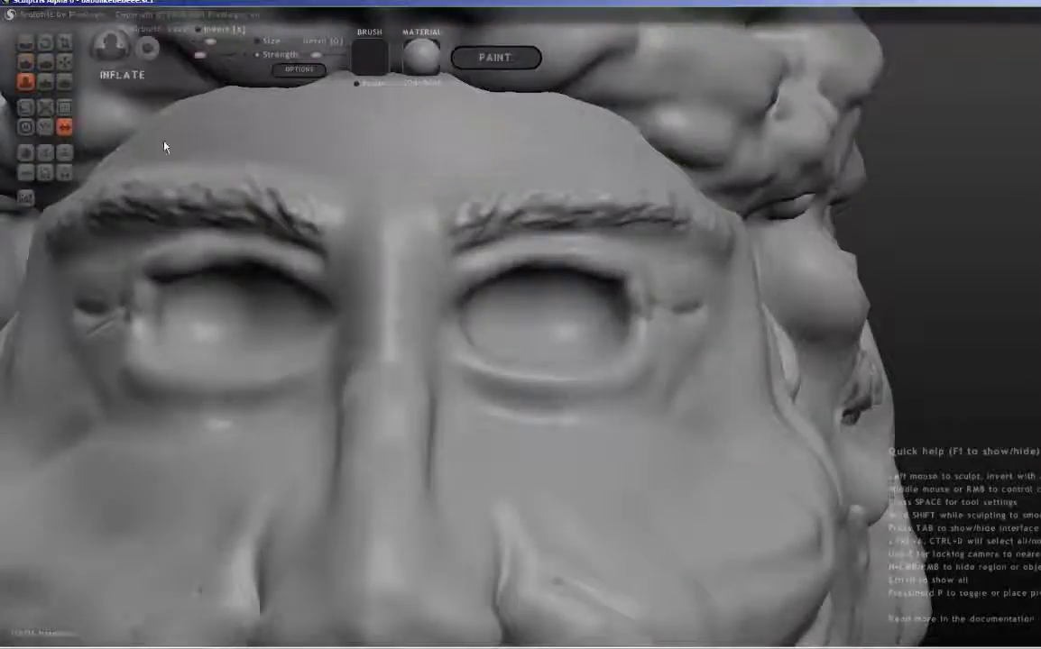
{"action": "scroll", "coordinate": [266, 129], "scroll_direction": "down", "scroll_amount": 2}
{"action": "scroll", "coordinate": [550, 143], "scroll_direction": "up", "scroll_amount": 2}
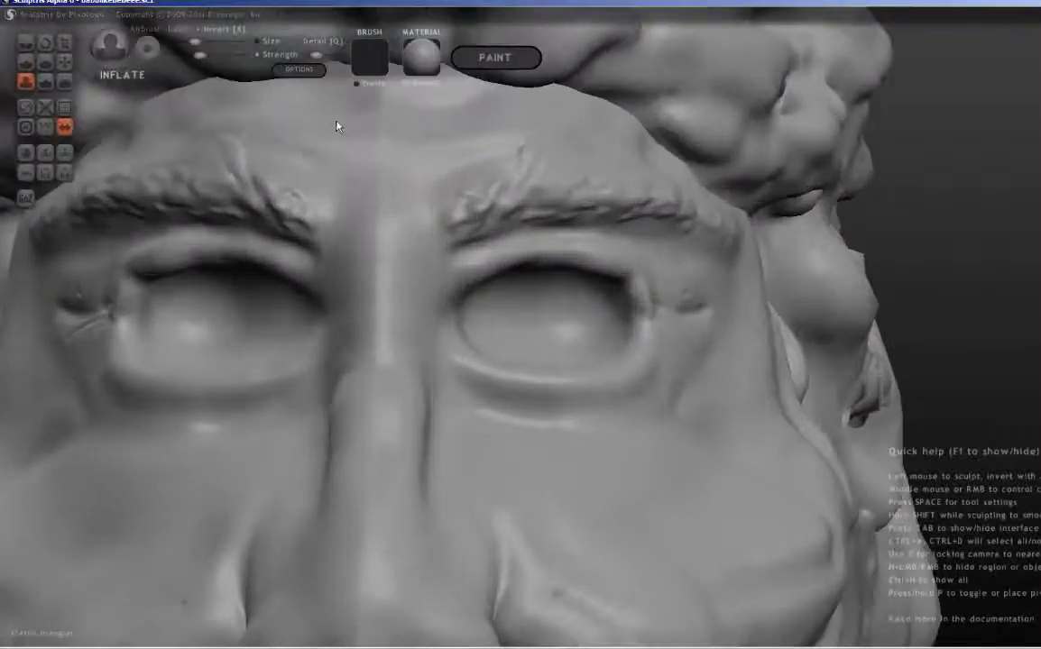
{"action": "scroll", "coordinate": [641, 489], "scroll_direction": "down", "scroll_amount": 3}
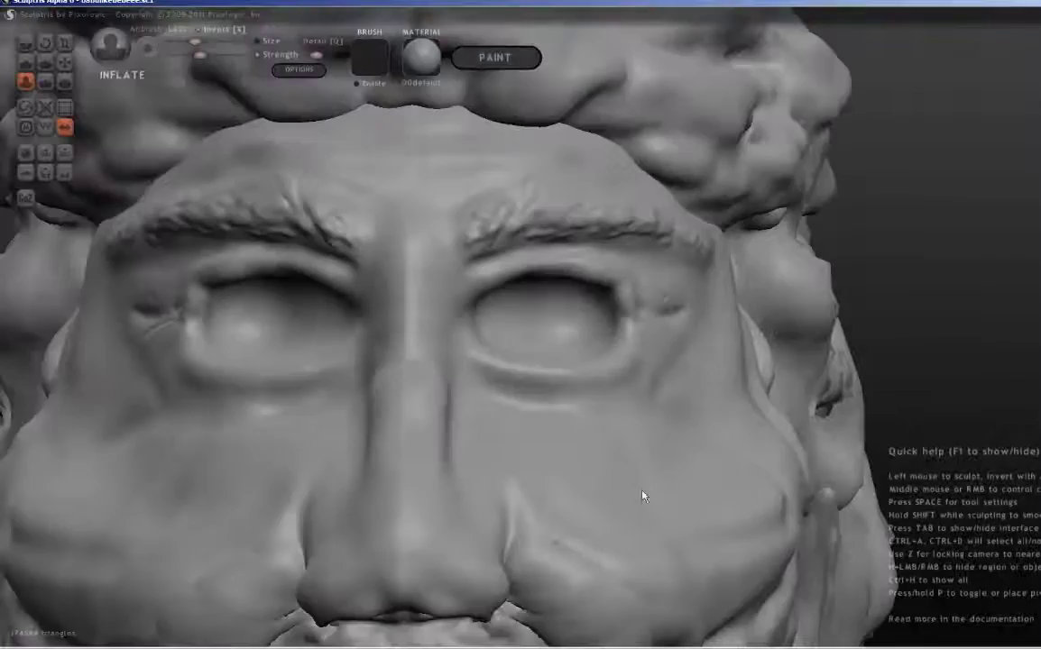
{"action": "scroll", "coordinate": [642, 469], "scroll_direction": "down", "scroll_amount": 3}
{"action": "scroll", "coordinate": [641, 469], "scroll_direction": "down", "scroll_amount": 3}
{"action": "mouse_move", "coordinate": [641, 469]}
{"action": "middle_mouse_down"}
{"action": "mouse_move", "coordinate": [400, 169]}
{"action": "mouse_move", "coordinate": [343, 369]}
{"action": "mouse_move", "coordinate": [399, 481]}
{"action": "middle_mouse_up"}
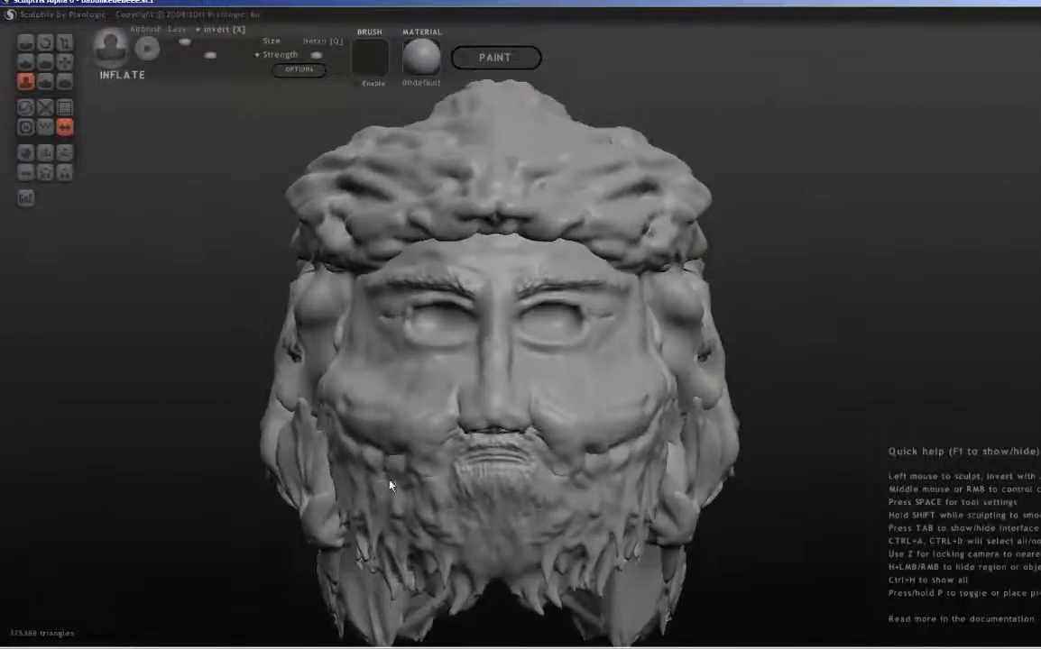